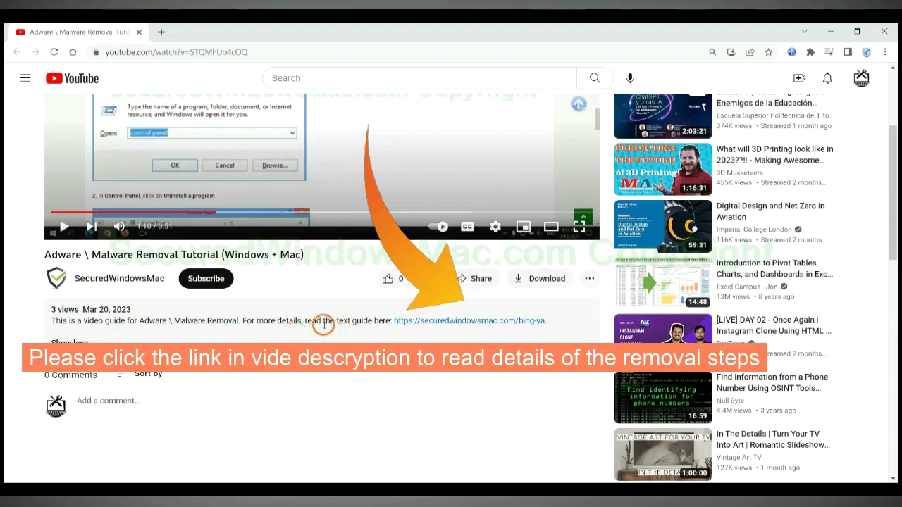
Step: Open the text guide linked in the video description and find its Instant Automatic Removal section
left_click(430, 321)
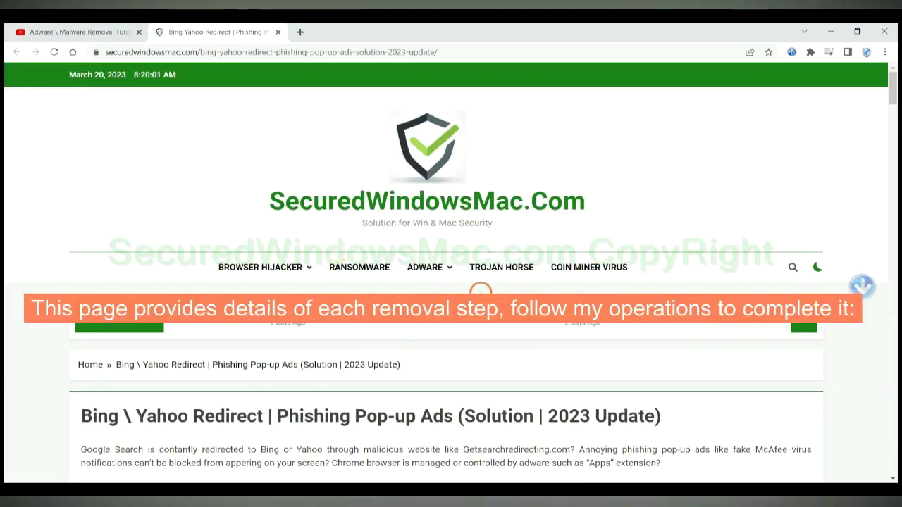
scroll(639, 212, "down", 10)
scroll(491, 315, "down", 5)
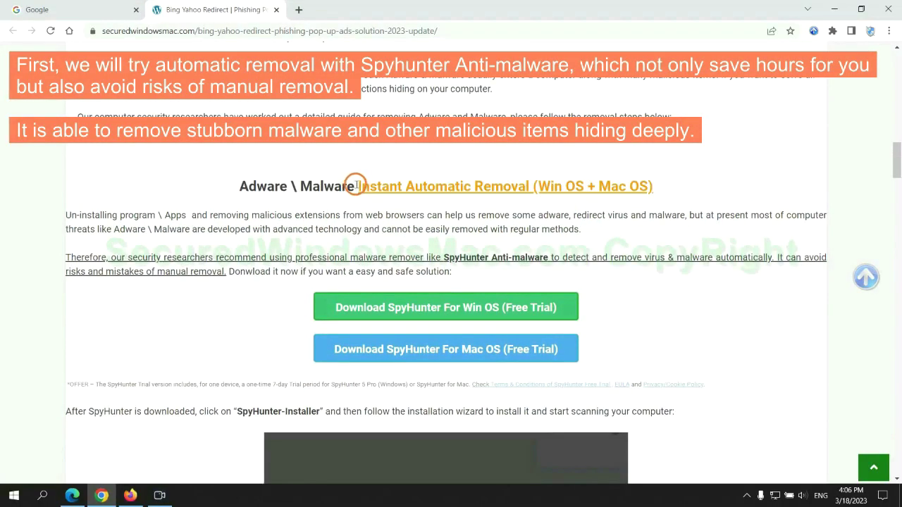
left_click_drag(356, 185, 527, 185)
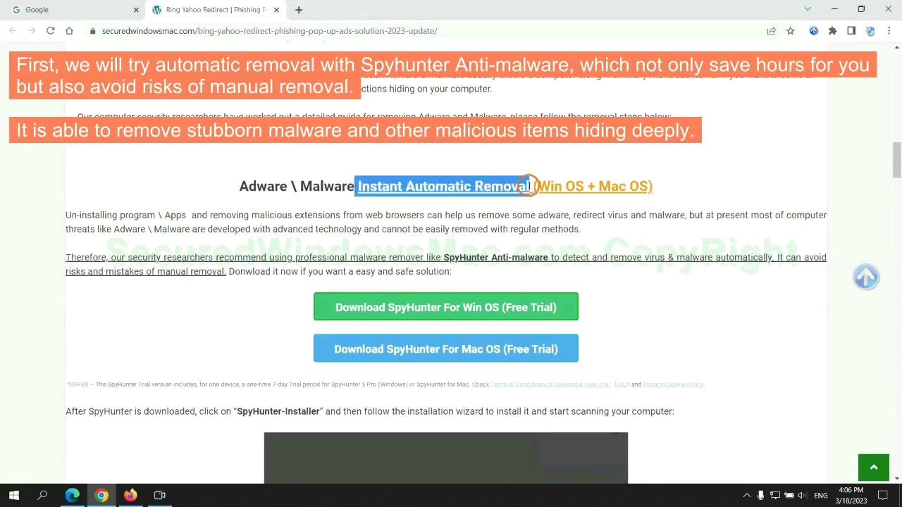
left_click(450, 158)
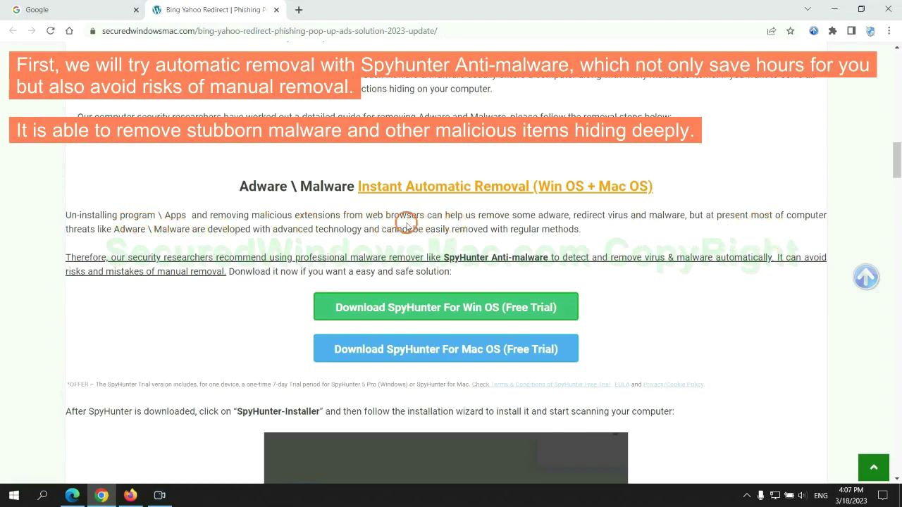
Step: Download the SpyHunter free trial for Windows from the guide and keep the installer file
scroll(447, 255, "down", 1)
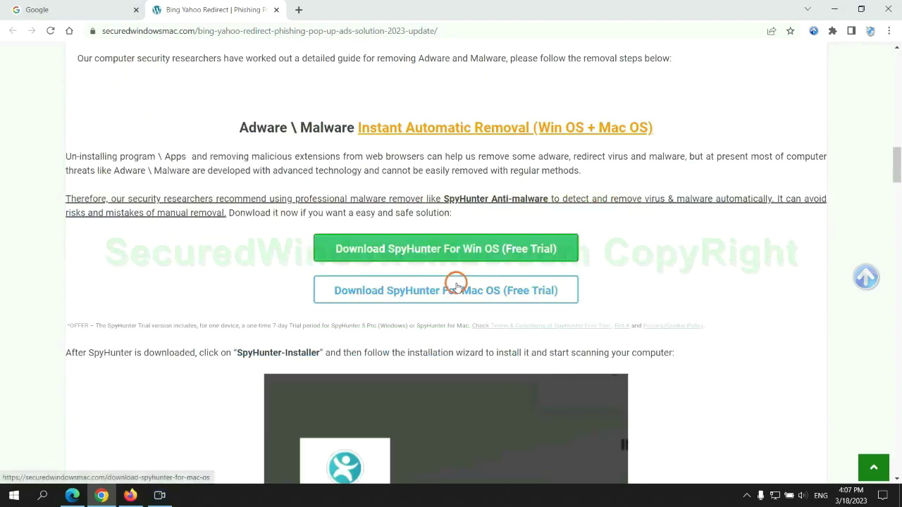
scroll(456, 284, "down", 1)
scroll(447, 268, "down", 1)
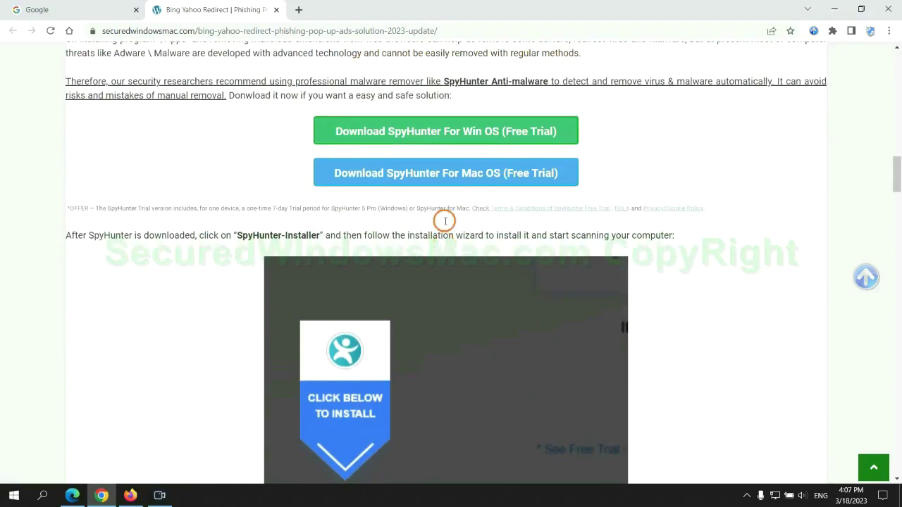
left_click(456, 137)
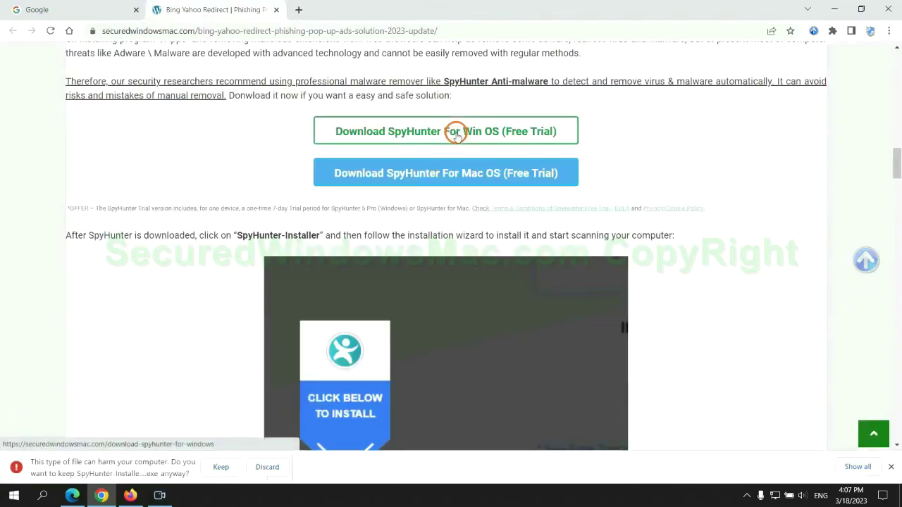
left_click(218, 466)
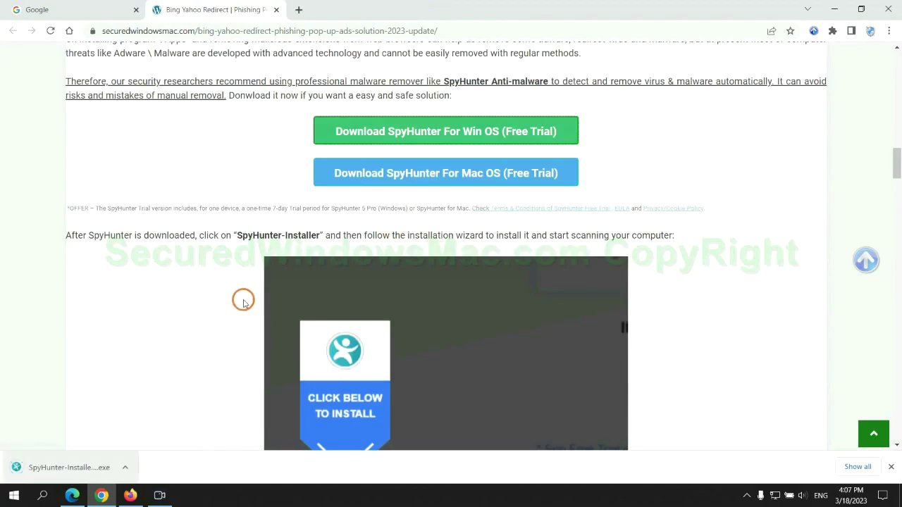
Step: Run the downloaded SpyHunter installer and accept the EULA and Privacy Policy
left_click(85, 468)
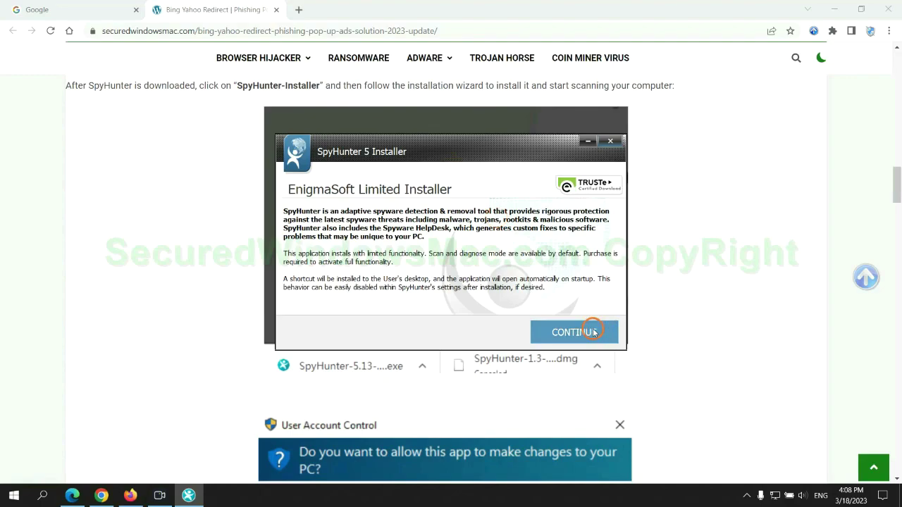
left_click(594, 332)
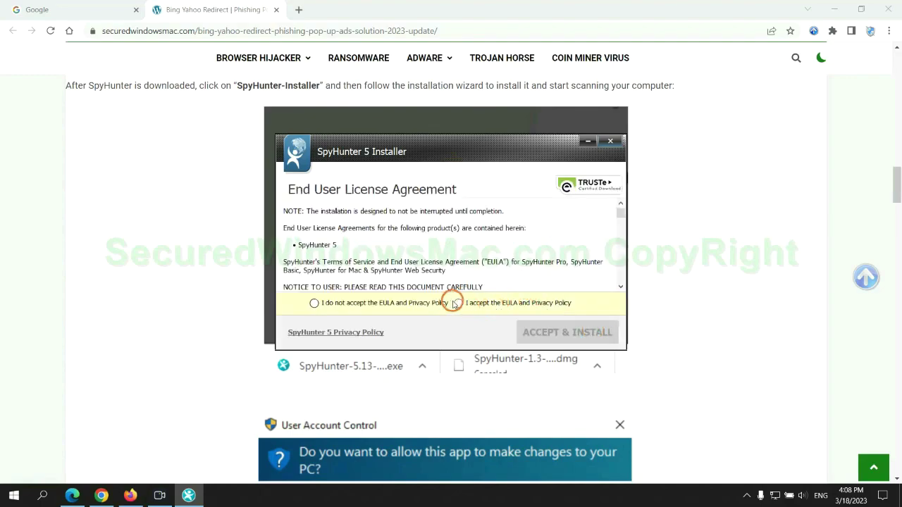
left_click(458, 303)
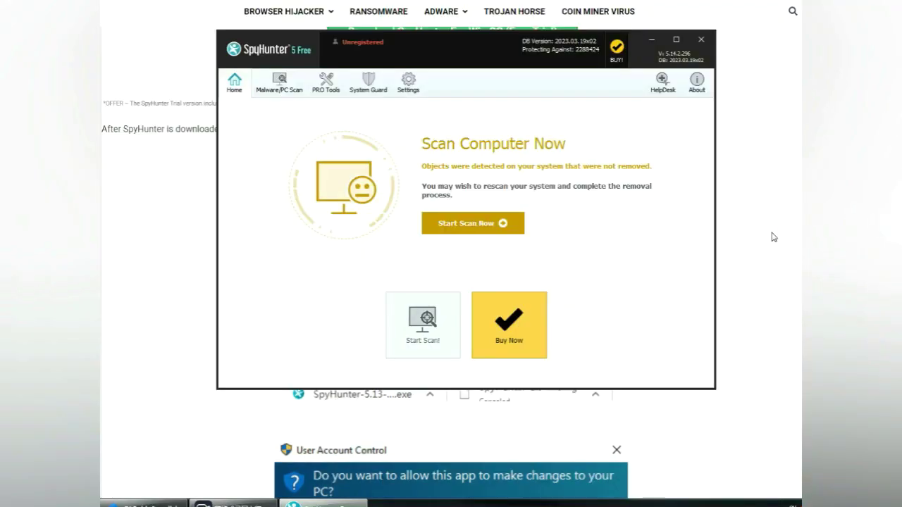
Step: Scan the computer with SpyHunter and choose the 7-day free trial for removing the detected objects
left_click(472, 222)
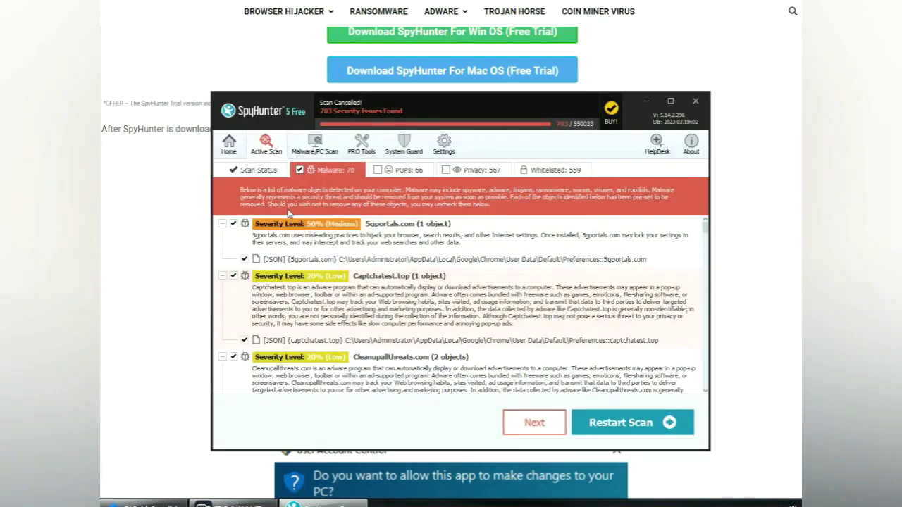
left_click(552, 426)
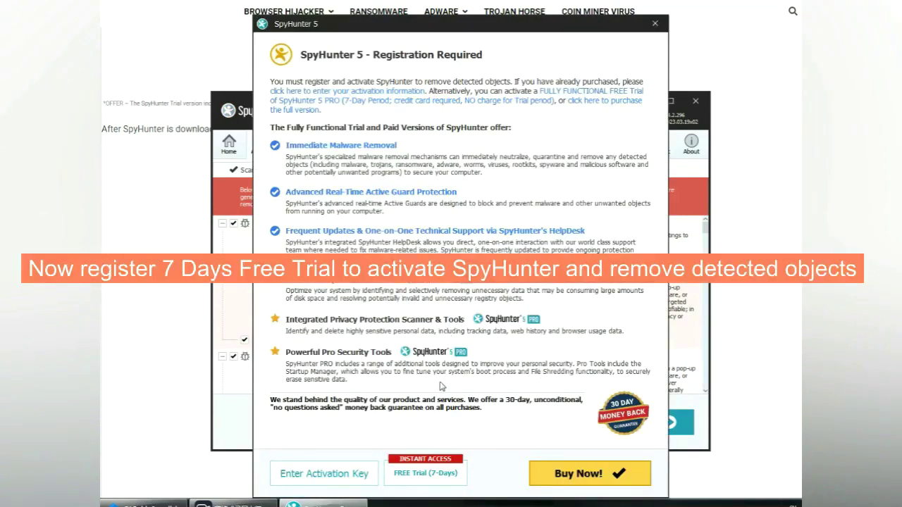
left_click(427, 475)
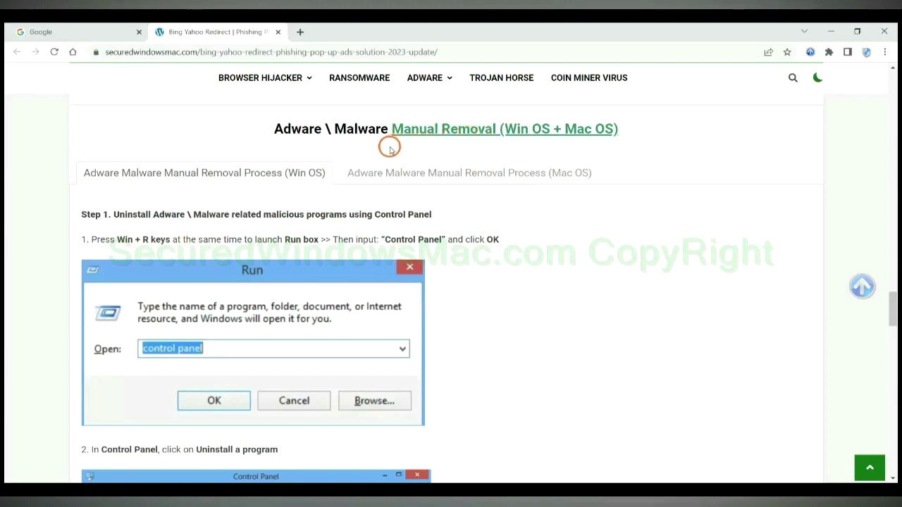
Step: Read the guide's Manual Removal section, including step 1 for Windows on uninstalling malicious programs through Control Panel
left_click_drag(506, 130, 550, 130)
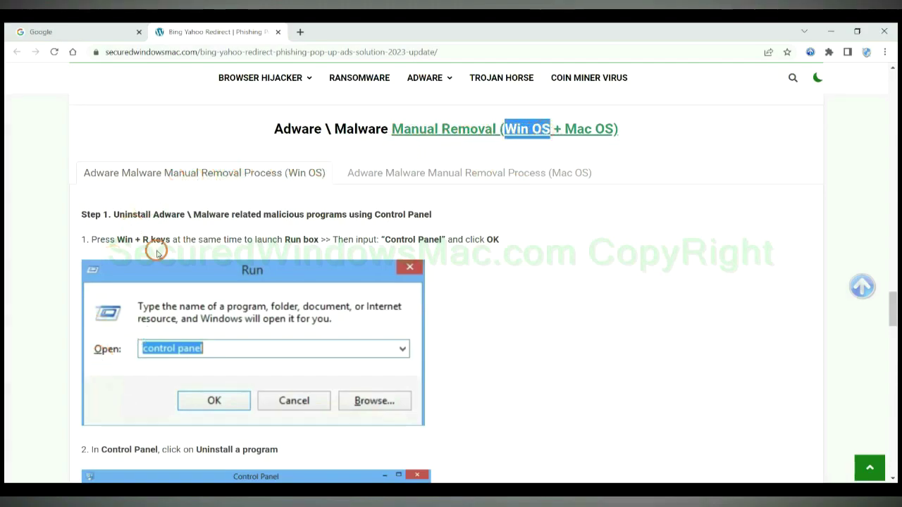
left_click_drag(563, 129, 614, 129)
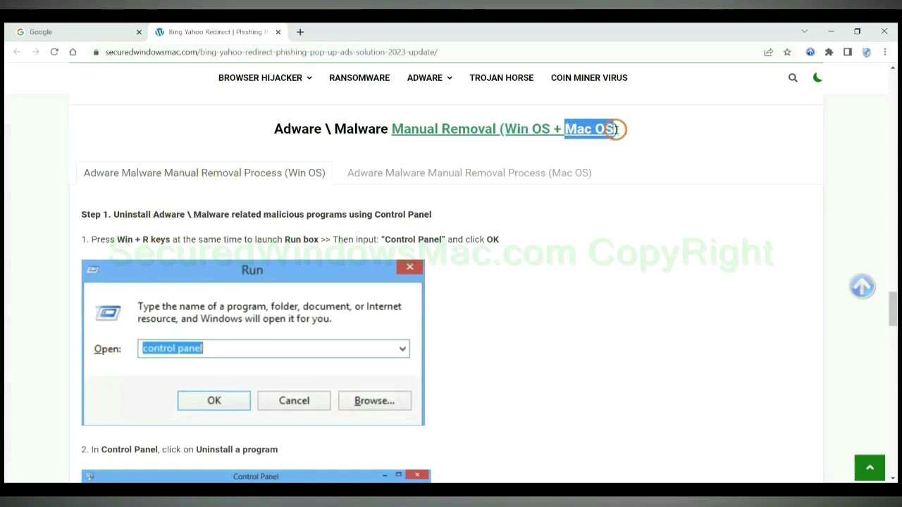
left_click(462, 171)
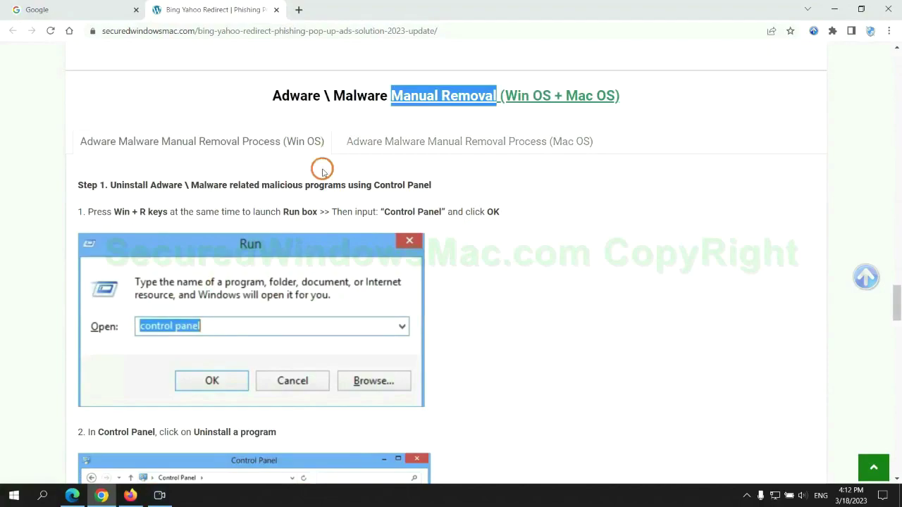
scroll(334, 246, "up", 2)
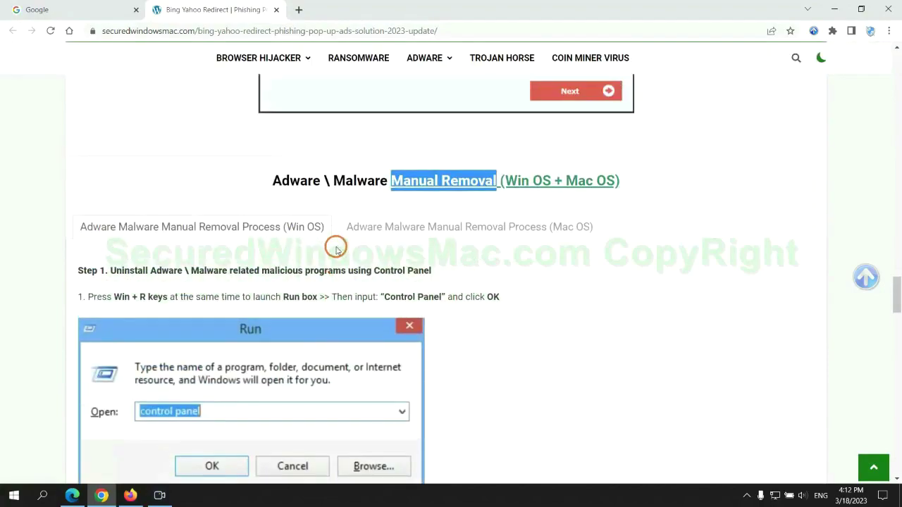
scroll(278, 236, "down", 2)
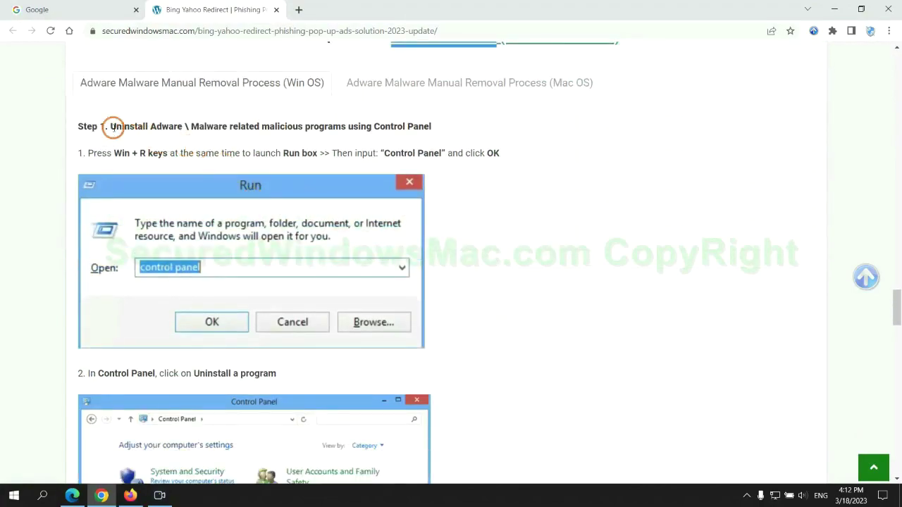
left_click_drag(130, 130, 345, 130)
left_click(596, 185)
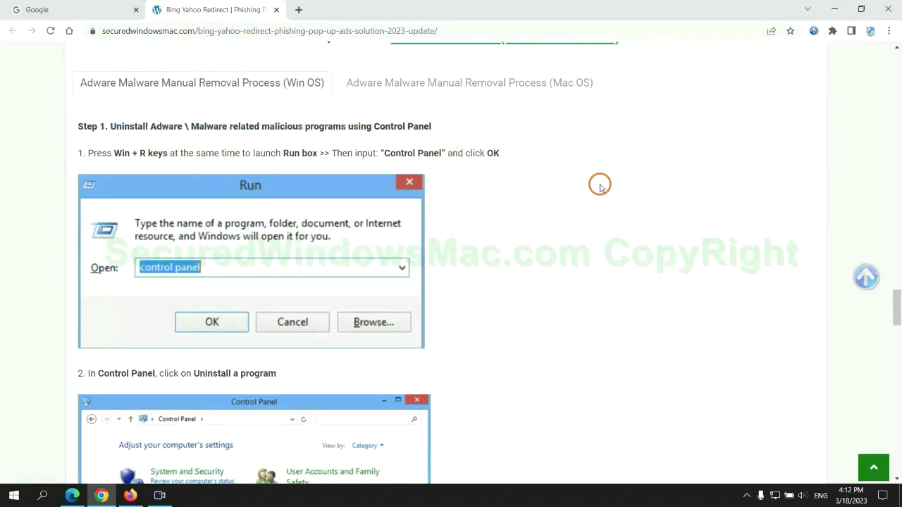
scroll(561, 185, "down", 2)
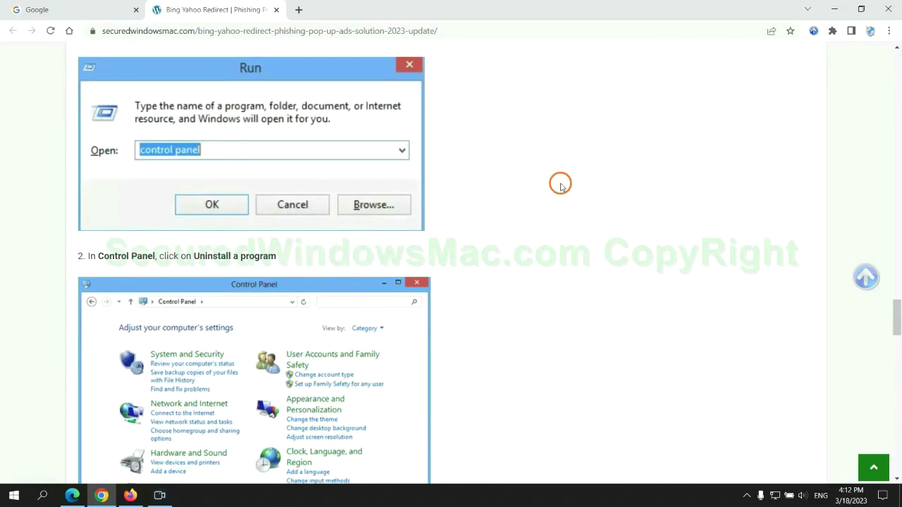
Step: Launch Control Panel with the Run command "control panel" and open the list of installed programs to uninstall
key("super+r")
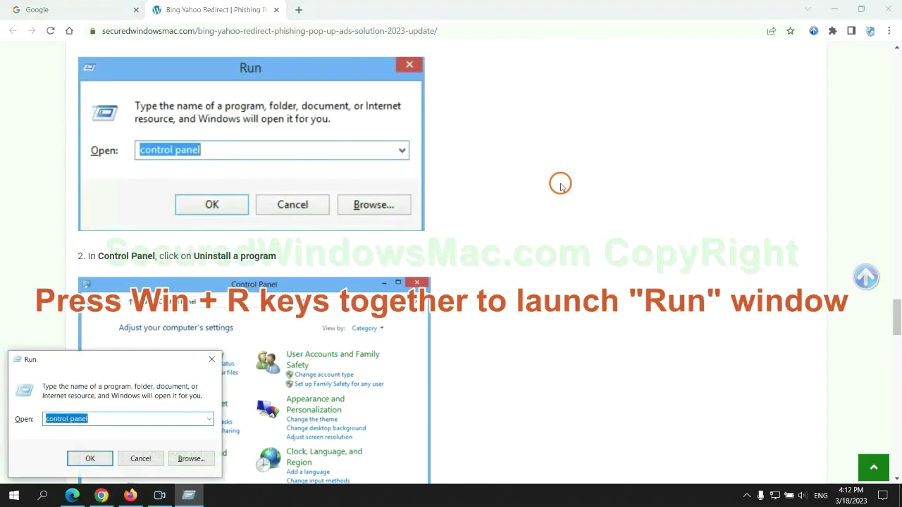
type("control")
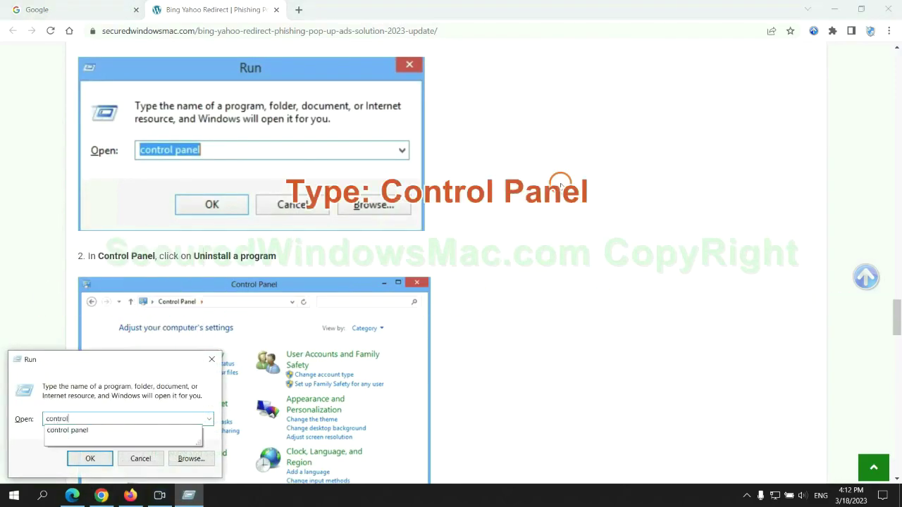
type(" panel")
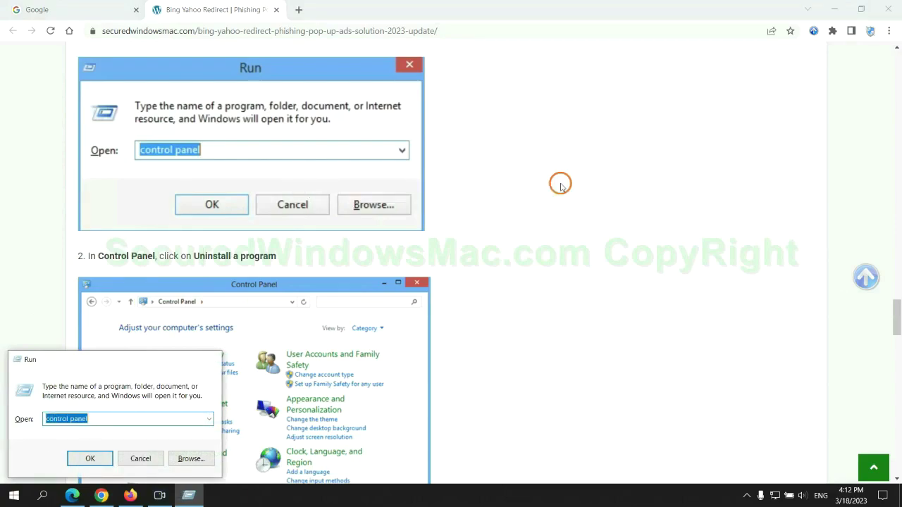
key("Return")
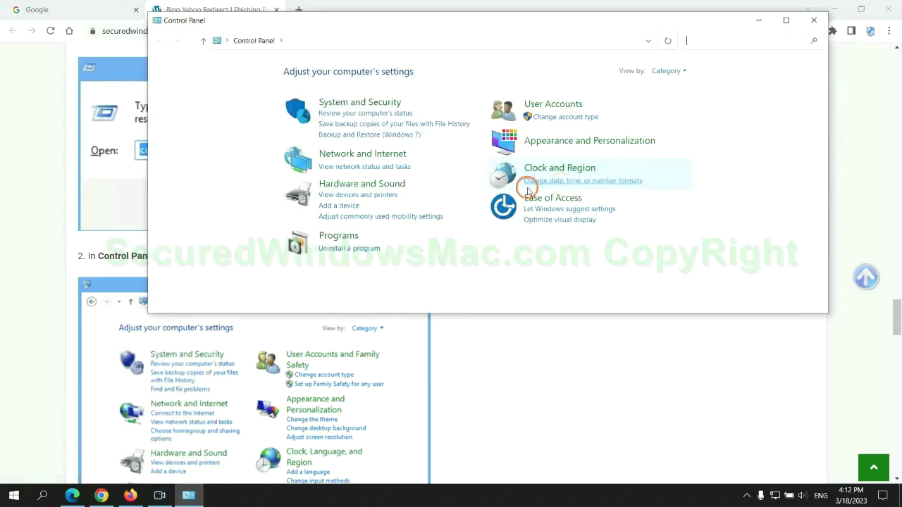
left_click(357, 249)
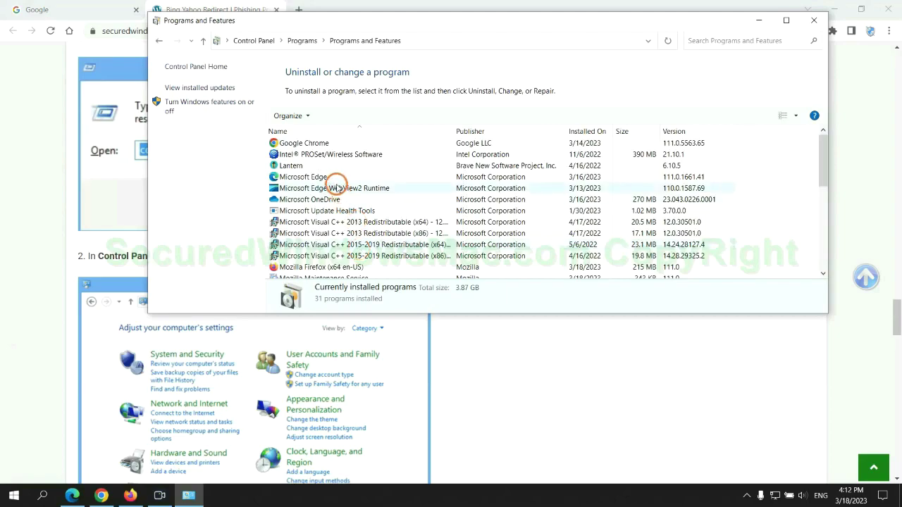
Step: Show the Uninstall/Change option for Lantern without running it, and close Programs and Features
left_click(285, 167)
right_click(315, 170)
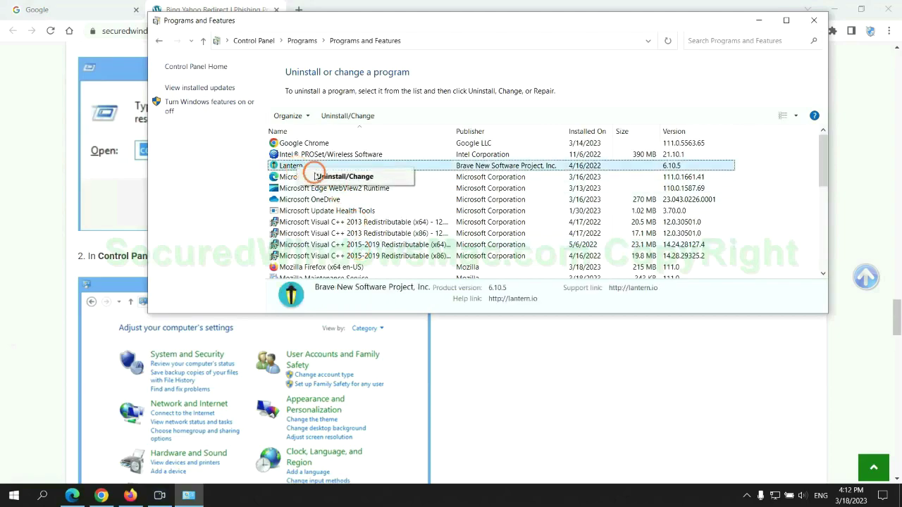
left_click(814, 19)
Step: Consult step 2 of the guide on malicious extensions, and remove the McAfee WebAdvisor extension from Microsoft Edge
scroll(265, 302, "down", 5)
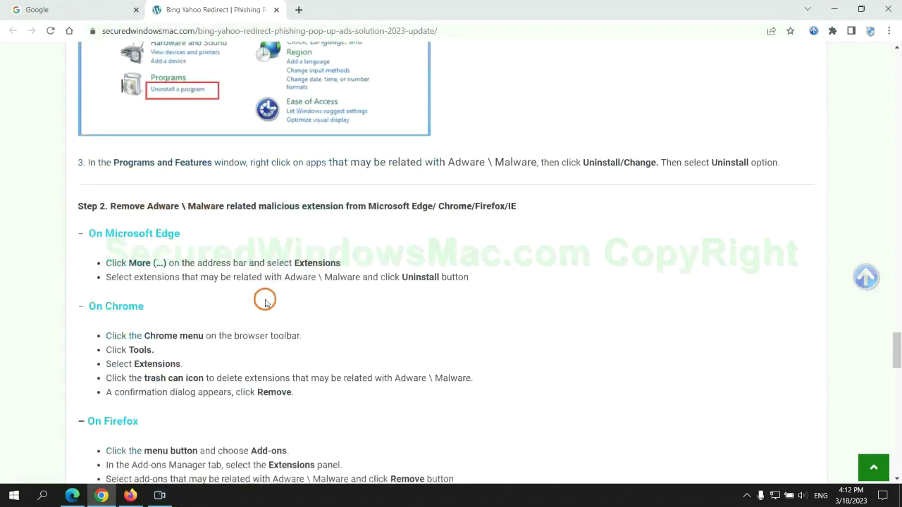
left_click_drag(255, 209, 338, 205)
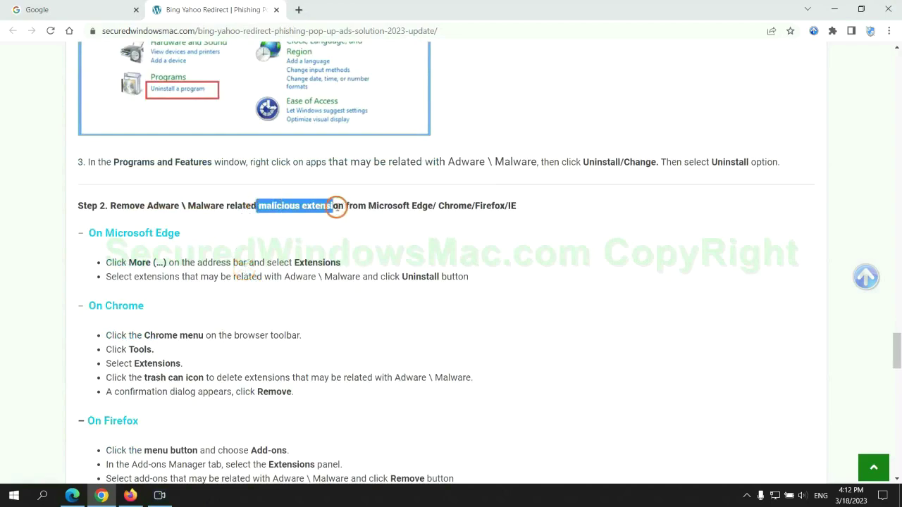
left_click(362, 225)
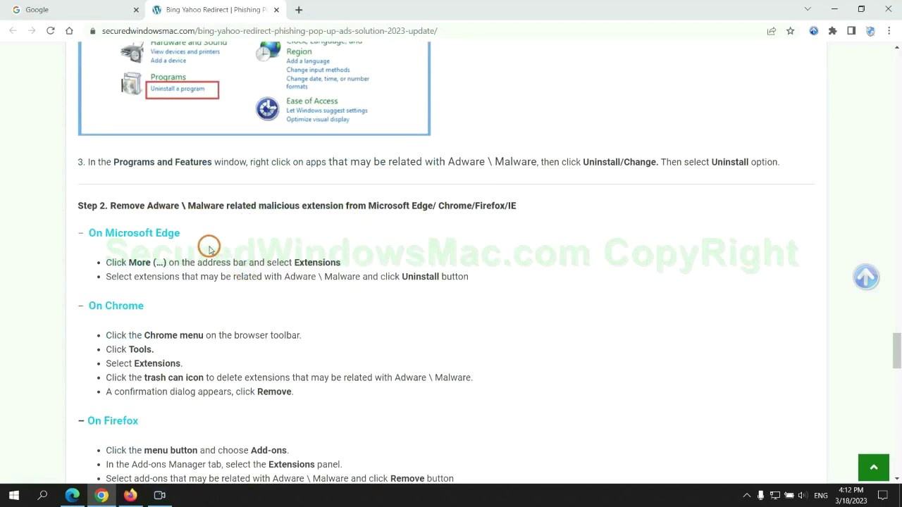
left_click(73, 493)
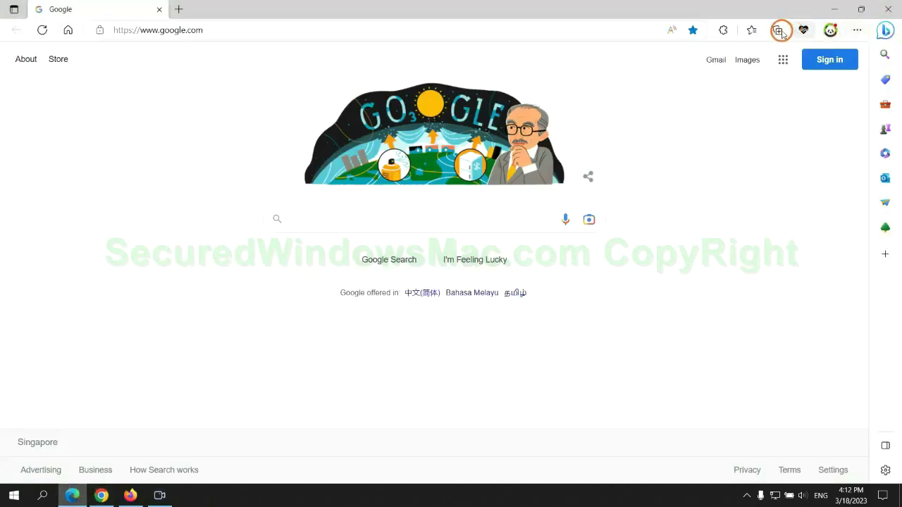
left_click(746, 31)
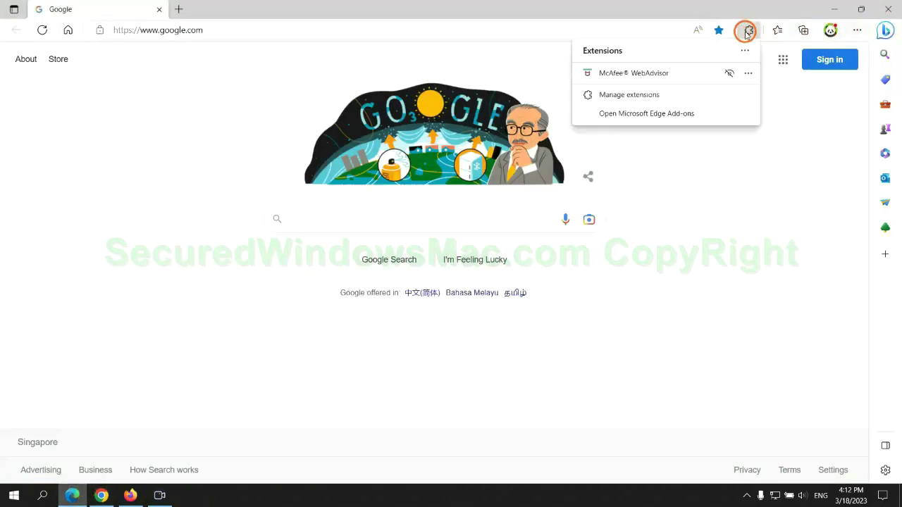
left_click(625, 92)
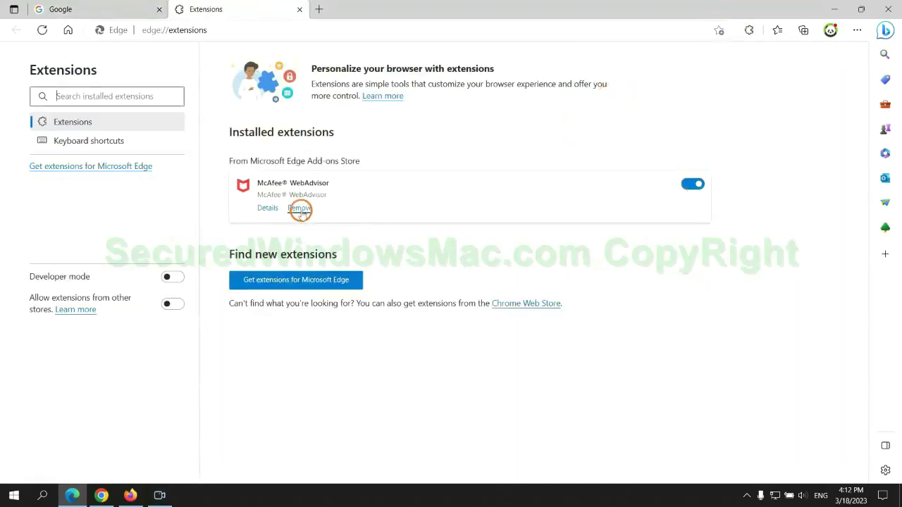
left_click(300, 209)
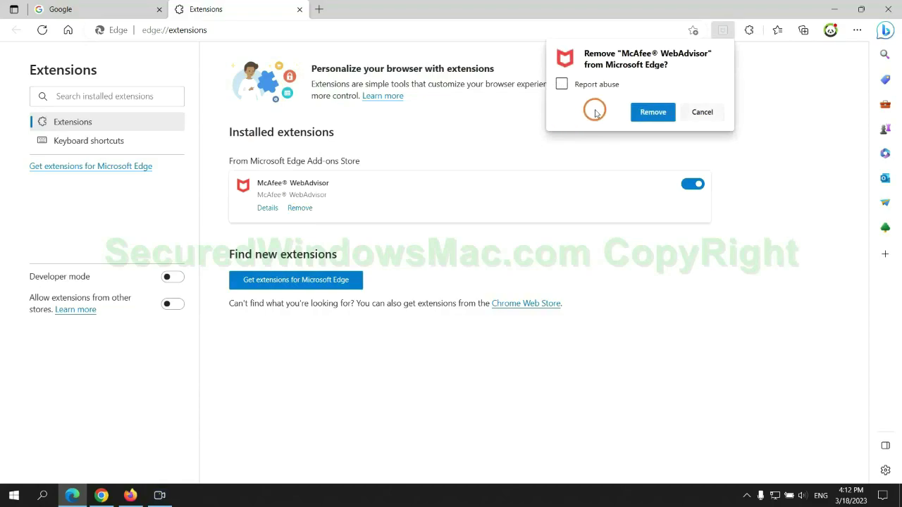
left_click(649, 112)
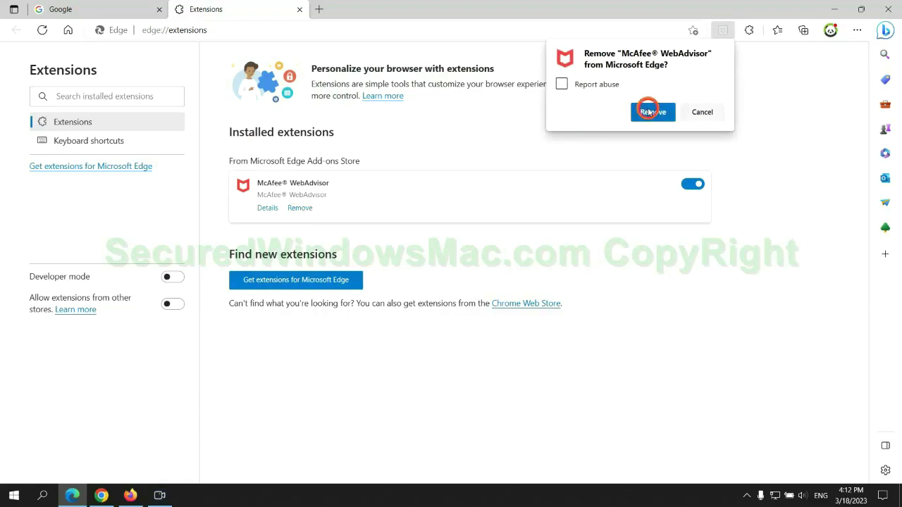
Step: Close Edge's extensions page, switch to Chrome, and remove the Ecosia extension, closing the feedback page that follows
left_click(299, 9)
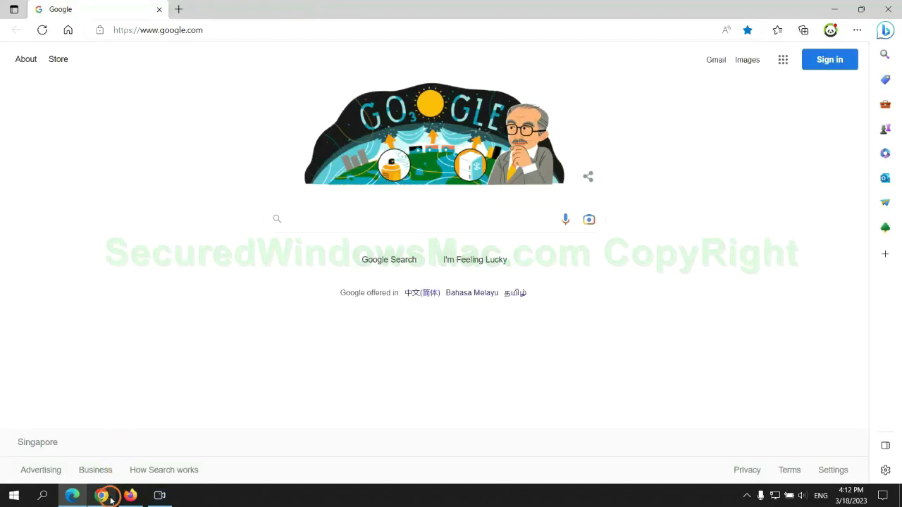
left_click(106, 497)
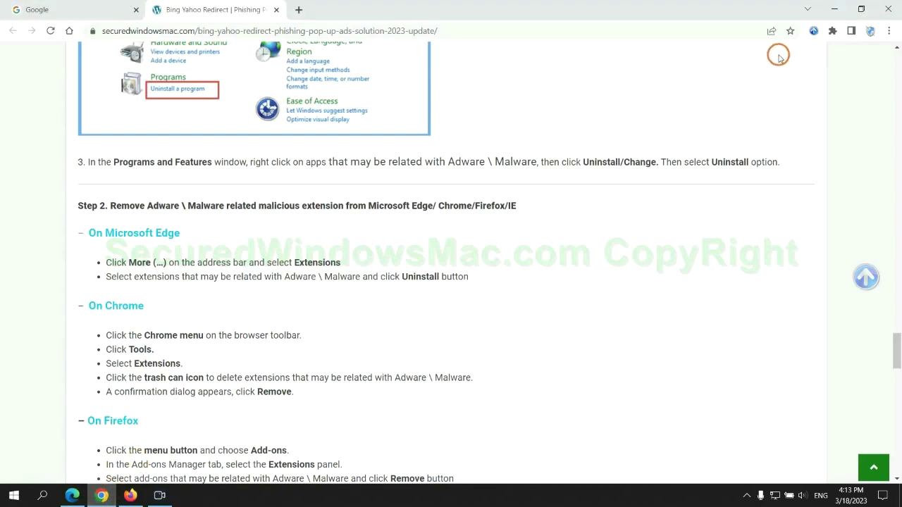
left_click(832, 31)
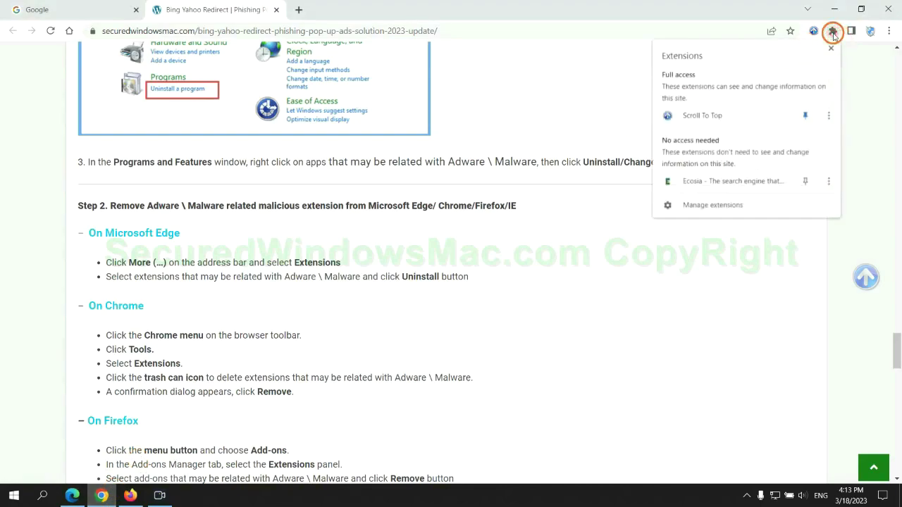
left_click(730, 206)
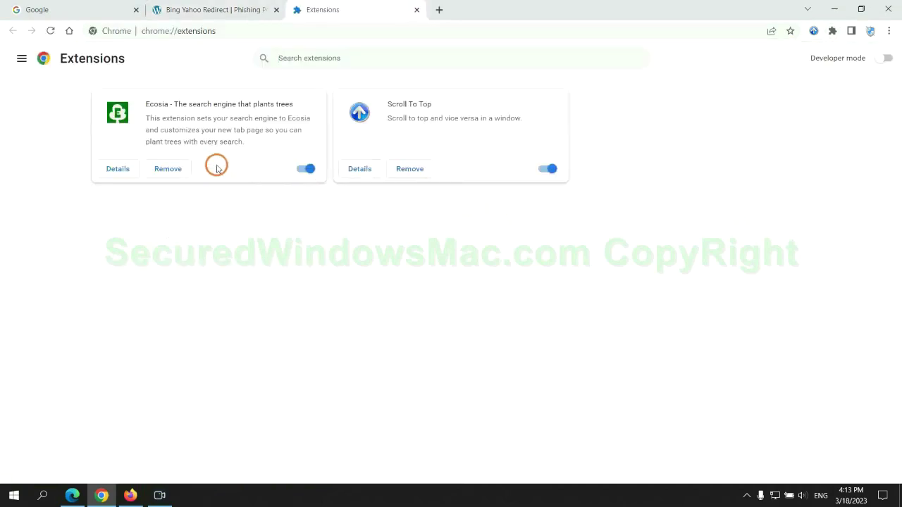
left_click(169, 169)
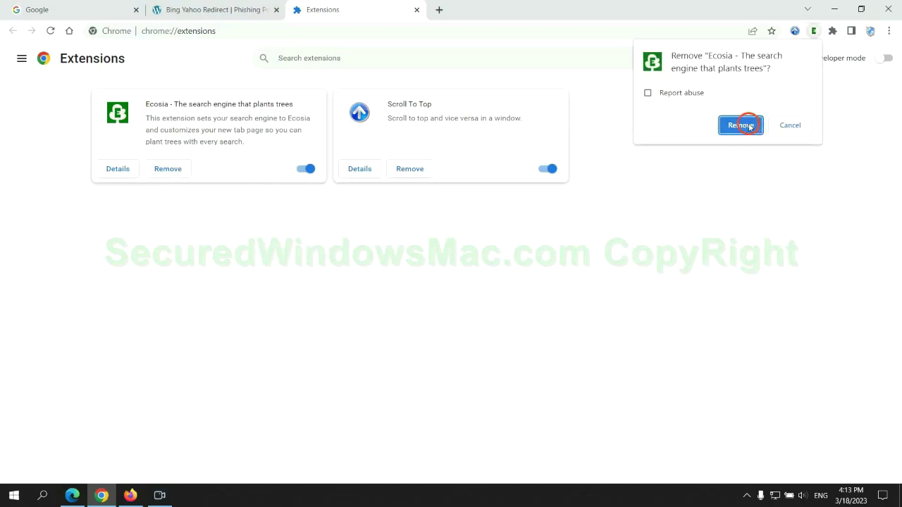
left_click(736, 125)
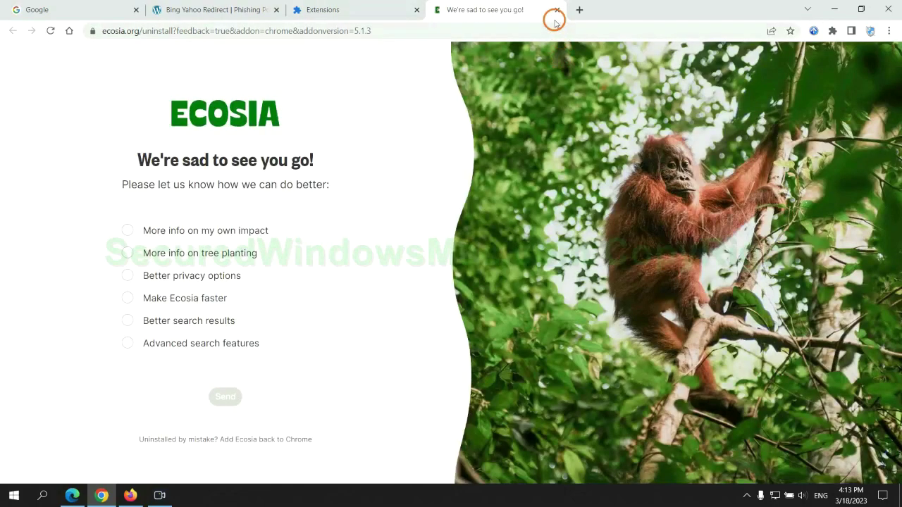
left_click(557, 9)
Step: Switch to Firefox and remove the Enhancer for YouTube extension through the Add-ons Manager
left_click(129, 494)
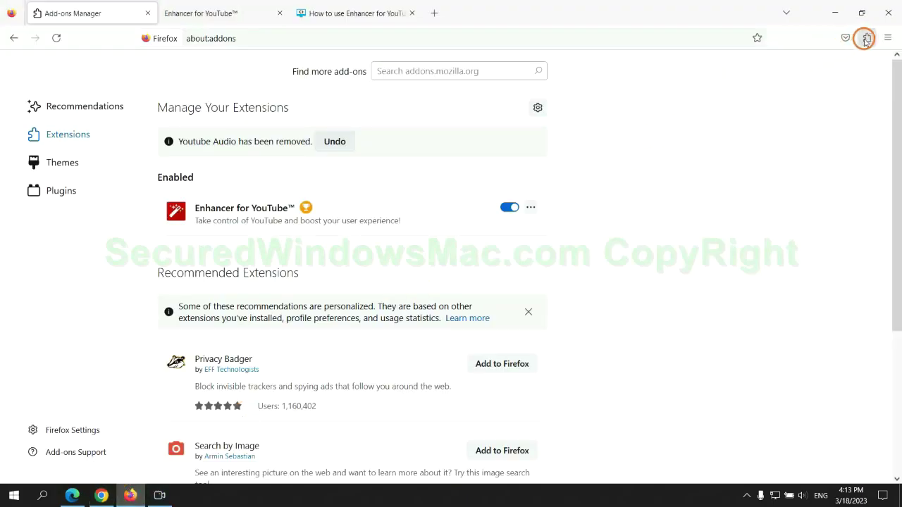
left_click(866, 38)
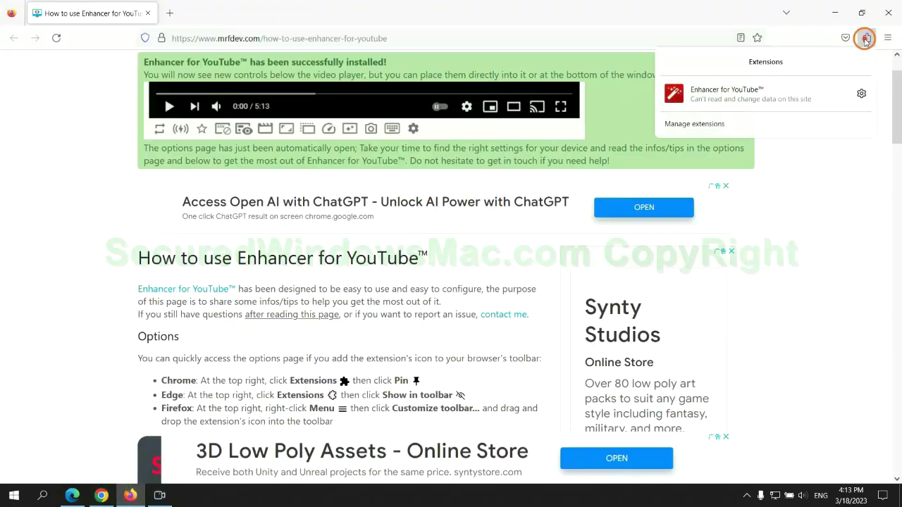
left_click(781, 121)
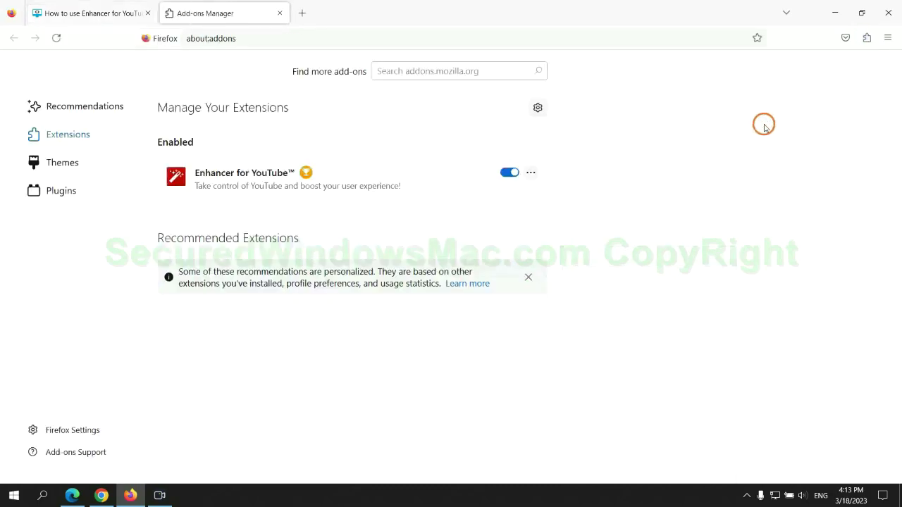
left_click(531, 172)
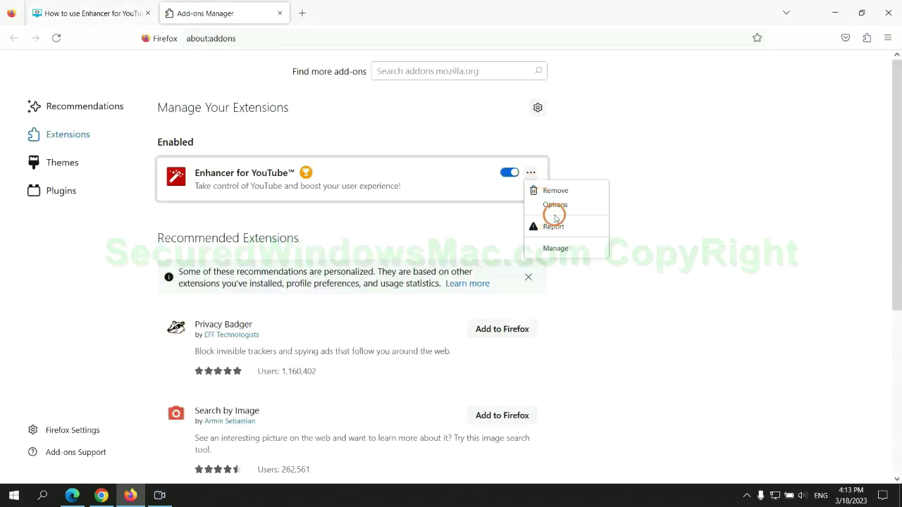
left_click(555, 191)
left_click(499, 104)
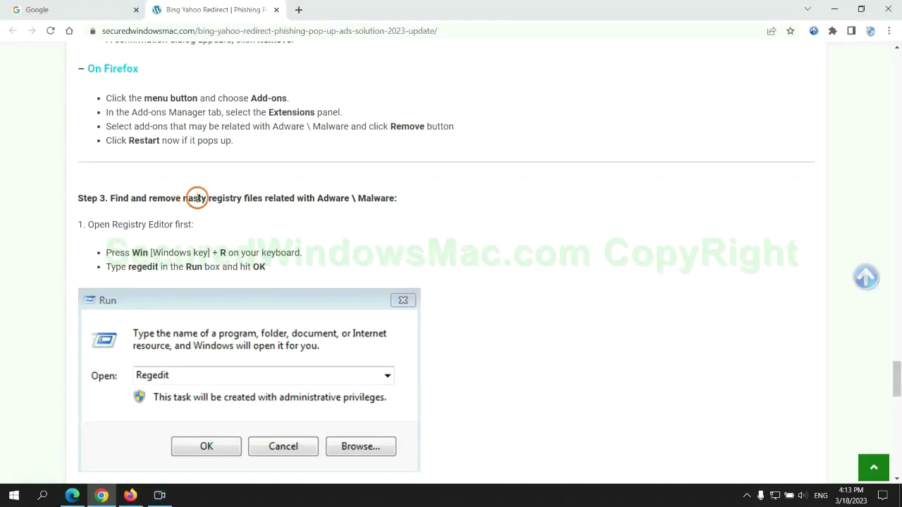
Step: Consult step 3 of the guide on malicious registry files, and launch Registry Editor with the Run command "regedit"
left_click_drag(209, 200, 261, 210)
left_click(239, 220)
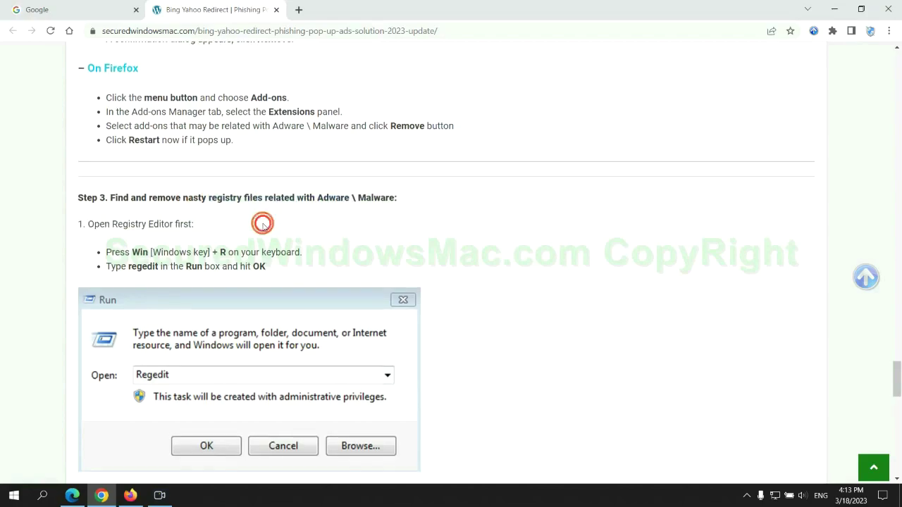
scroll(236, 204, "down", 2)
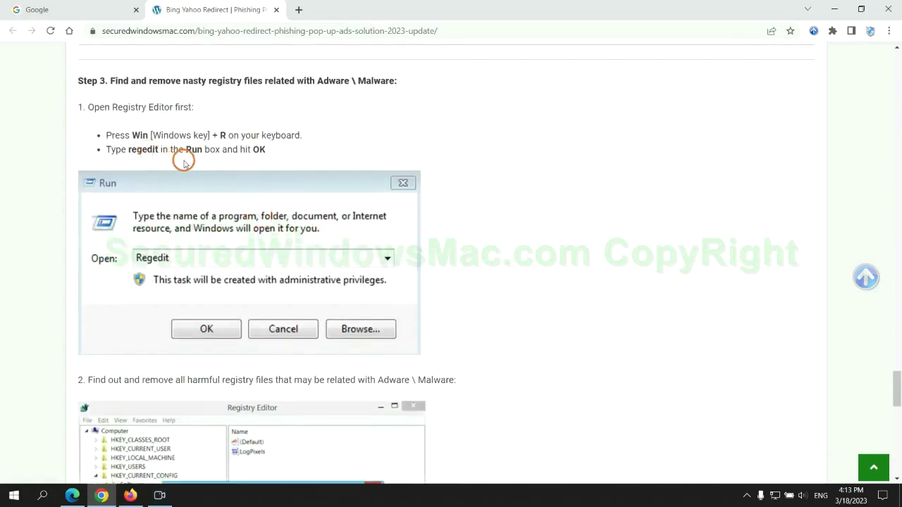
key("super+r")
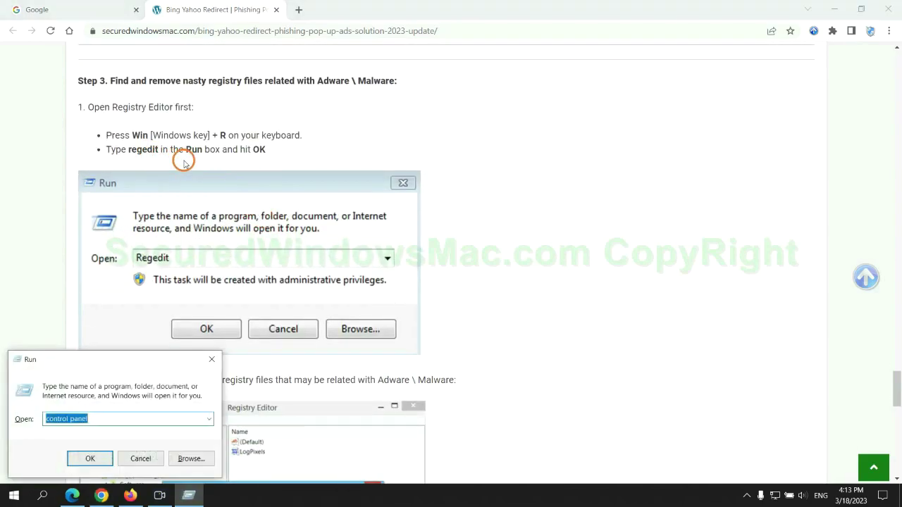
type("rege")
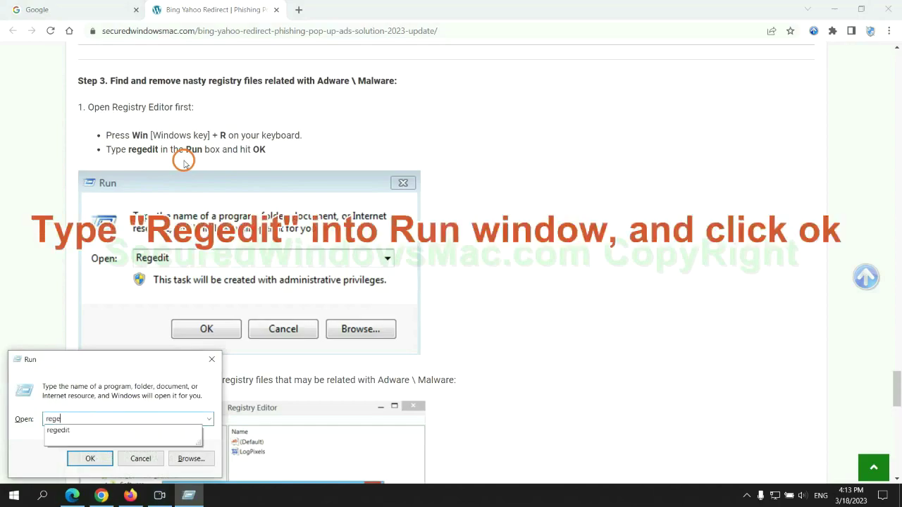
type("dit")
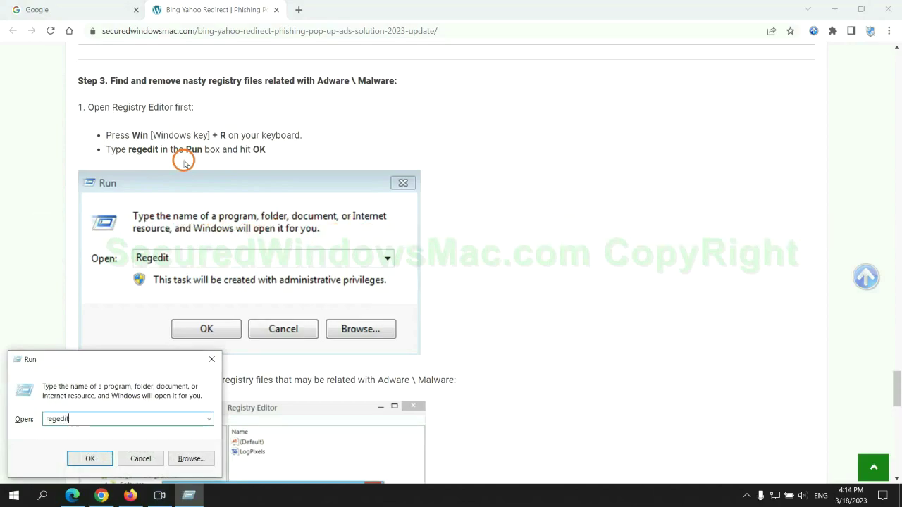
key("Return")
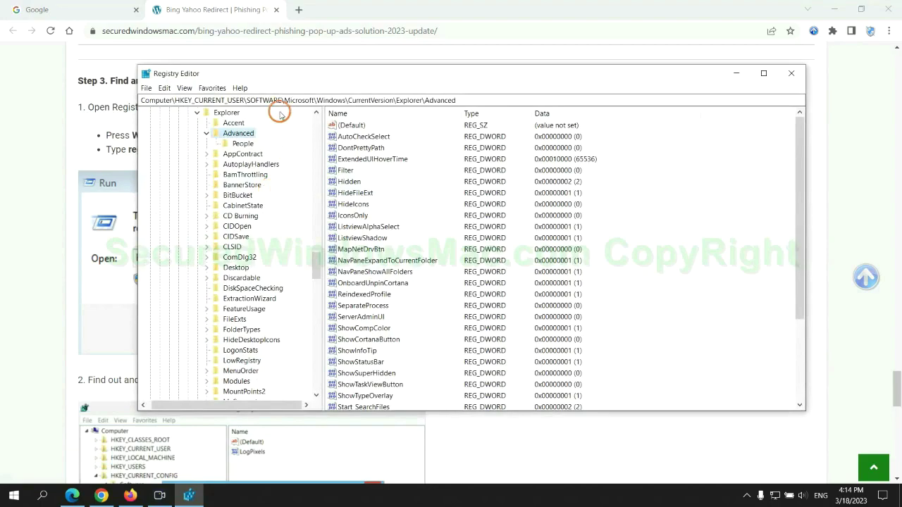
Step: Search the registry for "Apps" and show the available actions for the StoreAppsOnTaskbar value
left_click(164, 88)
left_click(194, 167)
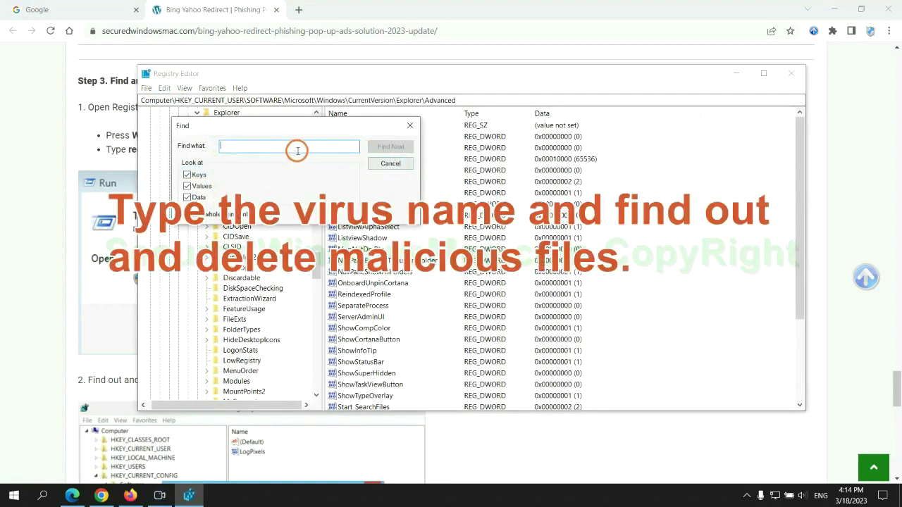
type("Ap")
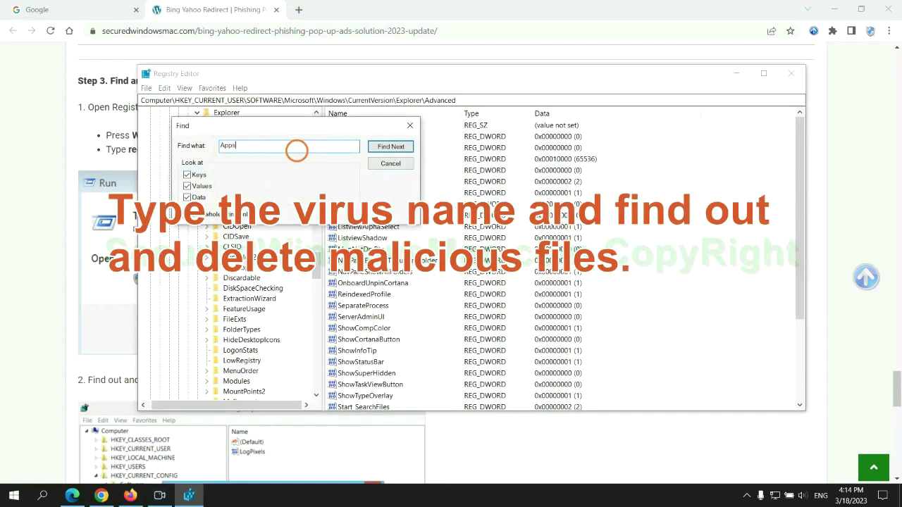
type("ps")
key("Return")
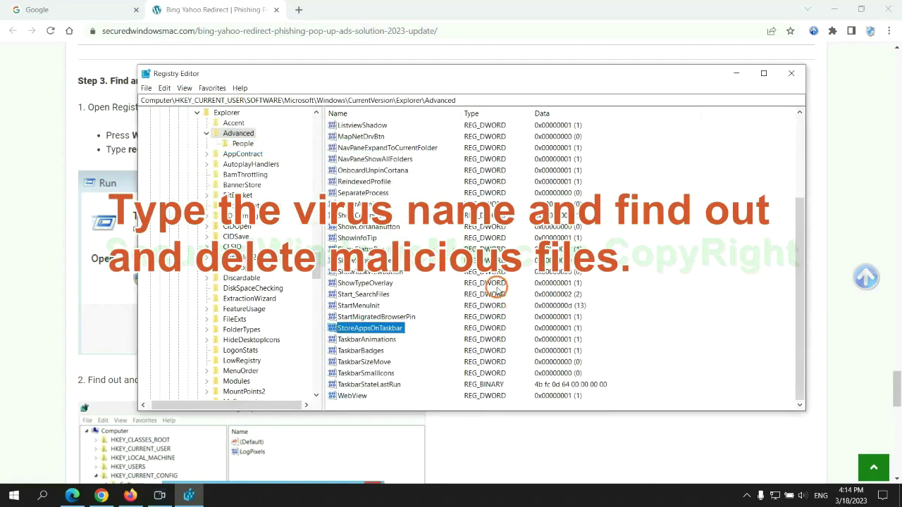
right_click(401, 330)
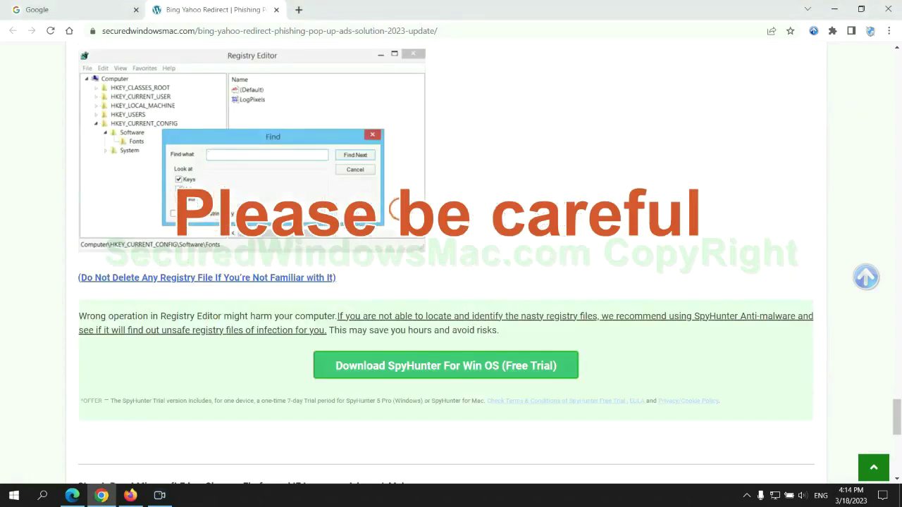
Step: Read the guide's caution about deleting registry files and step 4 on resetting Edge, Chrome and Firefox
scroll(399, 209, "down", 1)
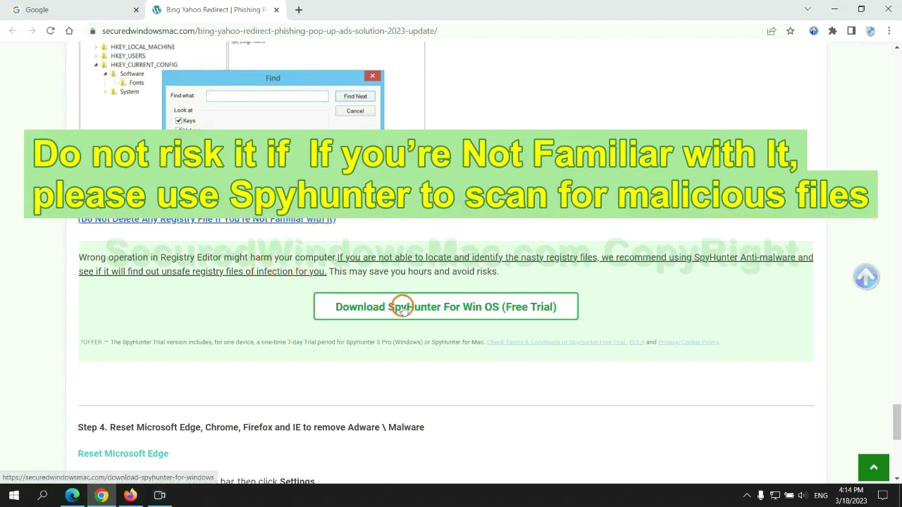
scroll(402, 306, "down", 5)
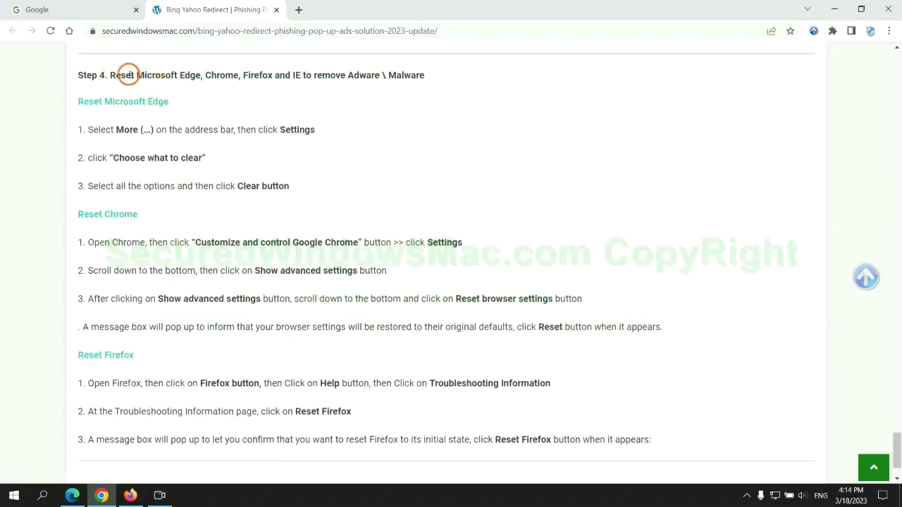
left_click(349, 103)
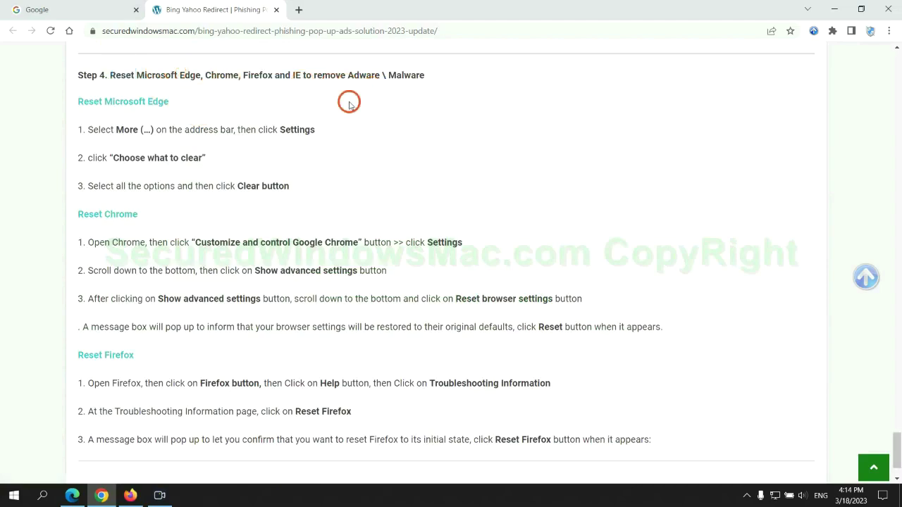
Step: Switch to Microsoft Edge and bring up the Clear browsing data options from the privacy, search, and services settings
left_click(71, 494)
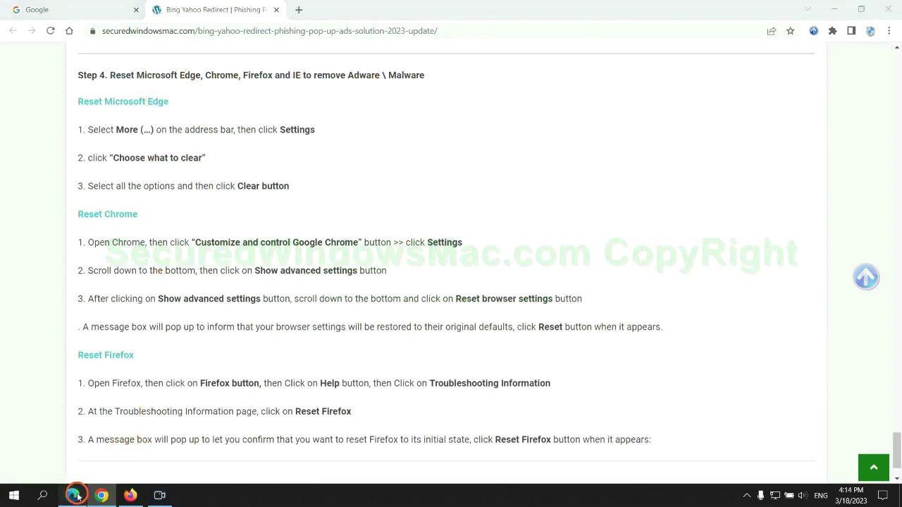
left_click(855, 33)
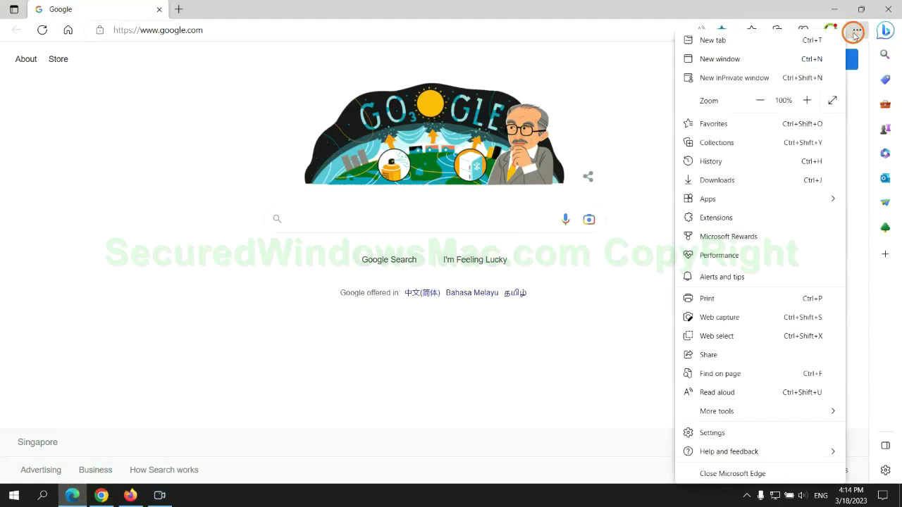
left_click(707, 433)
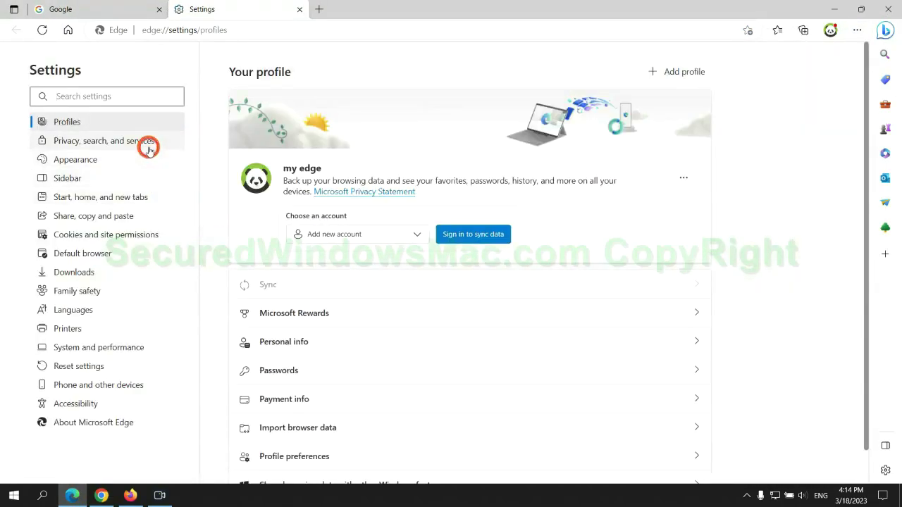
left_click(148, 146)
scroll(737, 313, "down", 3)
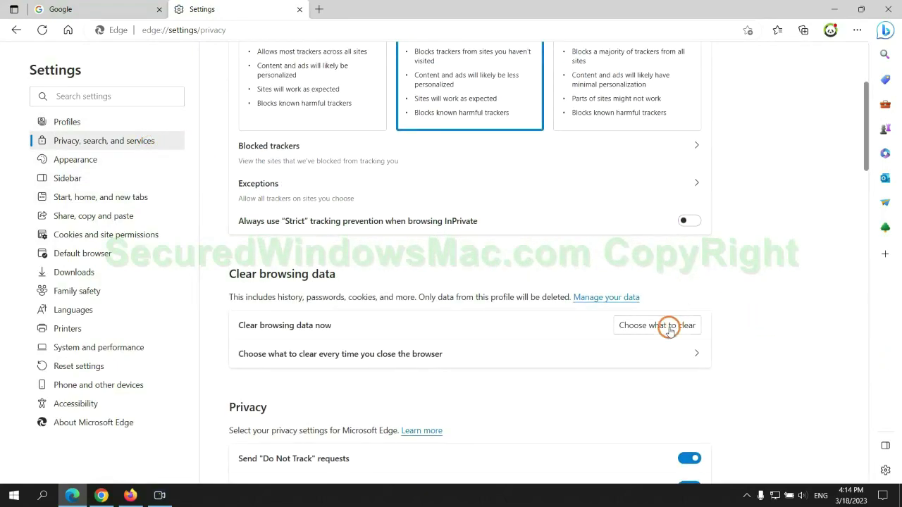
left_click(669, 327)
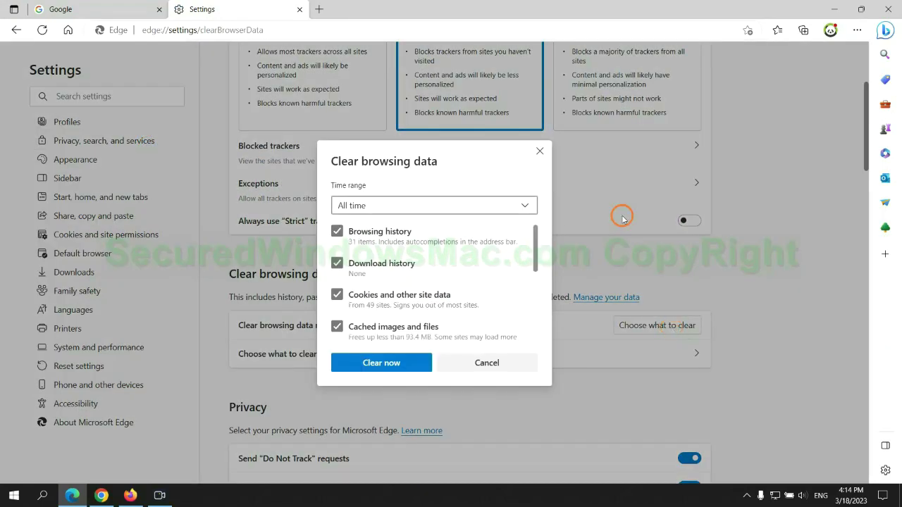
left_click(396, 365)
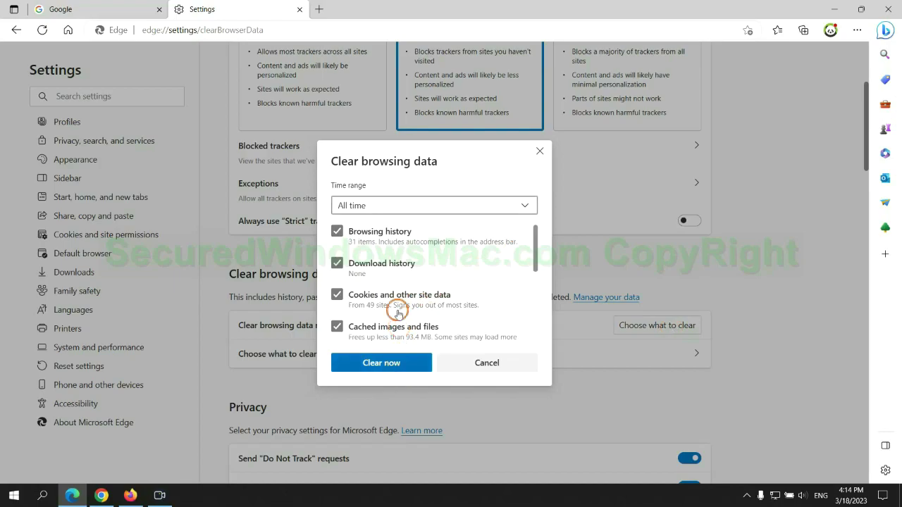
Step: Switch to Chrome, search its settings for "reset", and bring up the Reset settings confirmation
left_click(101, 495)
left_click(260, 248)
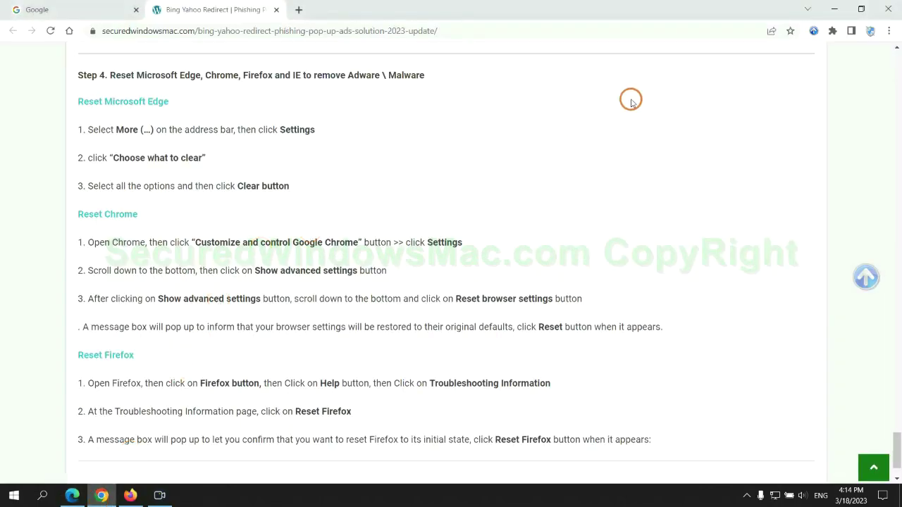
left_click(889, 32)
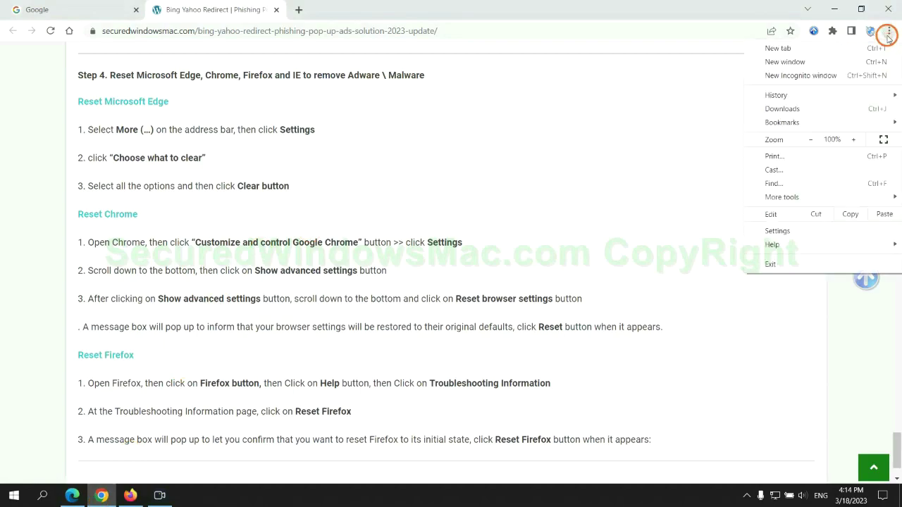
left_click(777, 230)
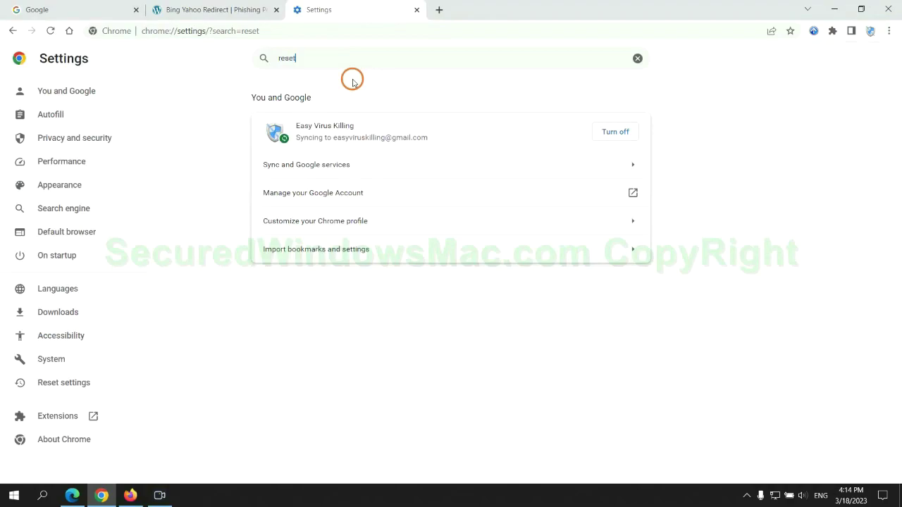
left_click(472, 316)
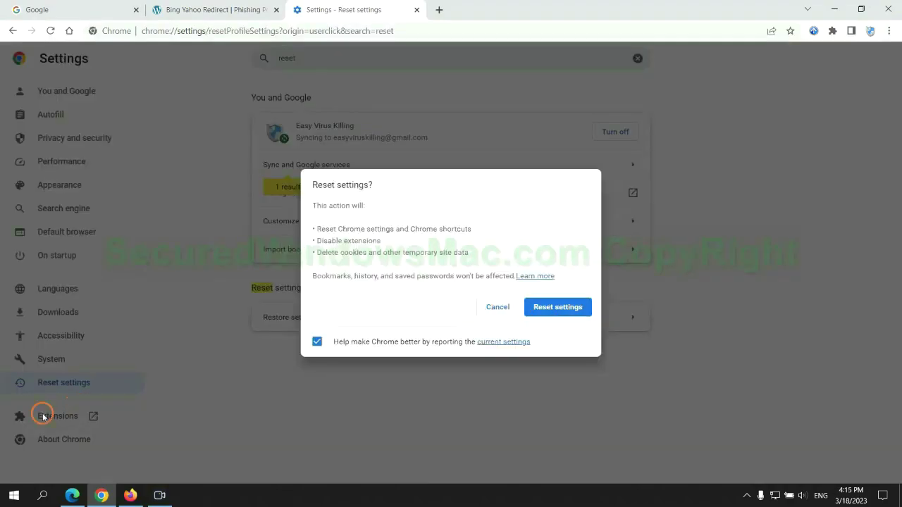
Step: Switch to Firefox and bring up the Refresh Firefox confirmation from the Troubleshooting Information page
left_click(129, 484)
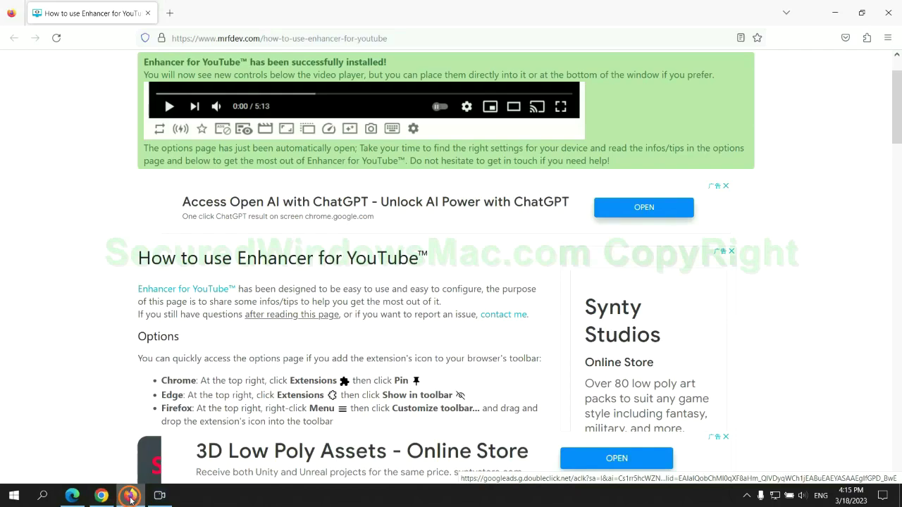
left_click(886, 40)
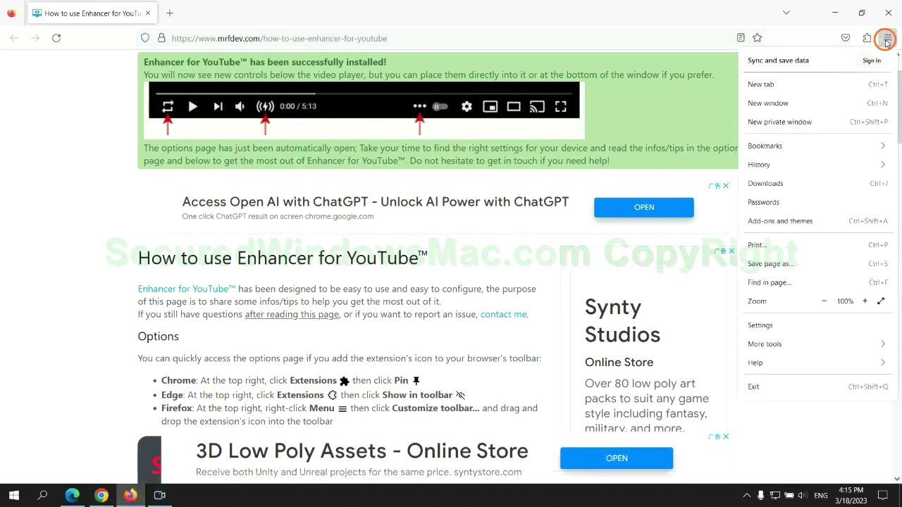
left_click(765, 361)
left_click(803, 144)
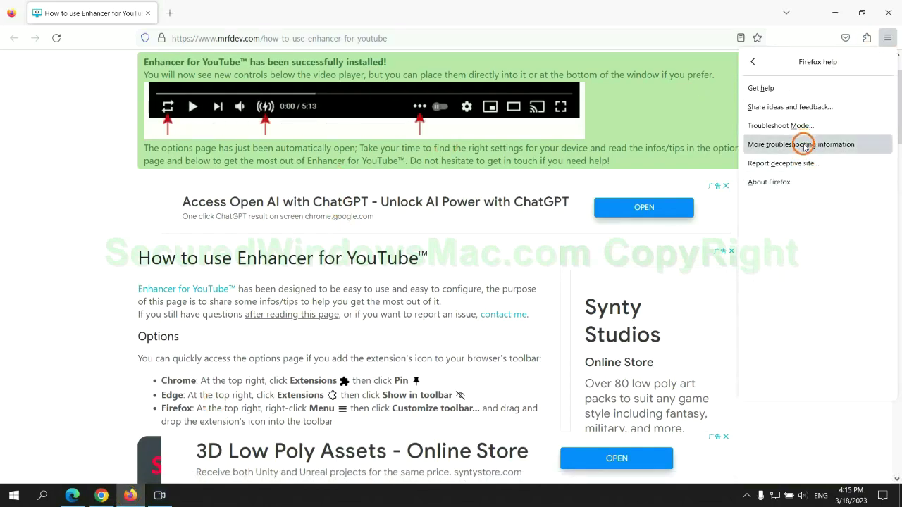
left_click(620, 135)
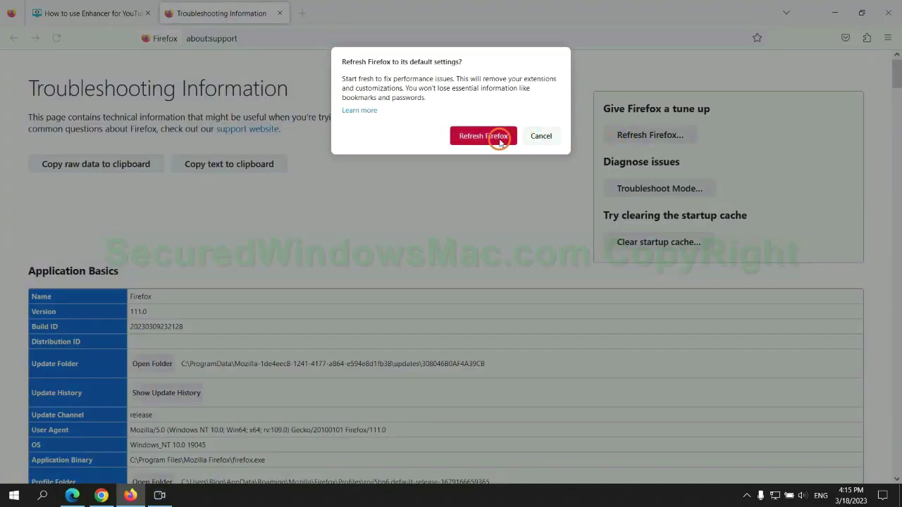
Step: Return to the guide in Chrome and examine the closing note on scanning with SpyHunter if problems remain
left_click(102, 495)
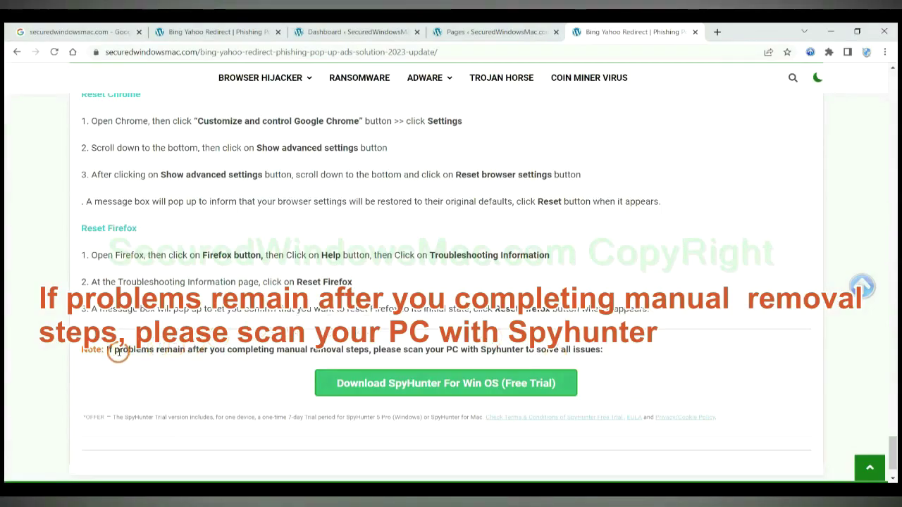
left_click_drag(105, 351, 198, 354)
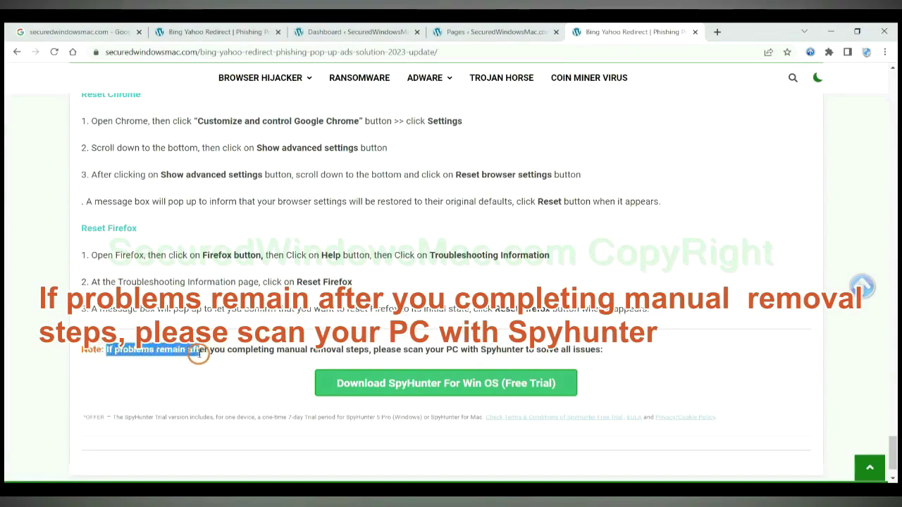